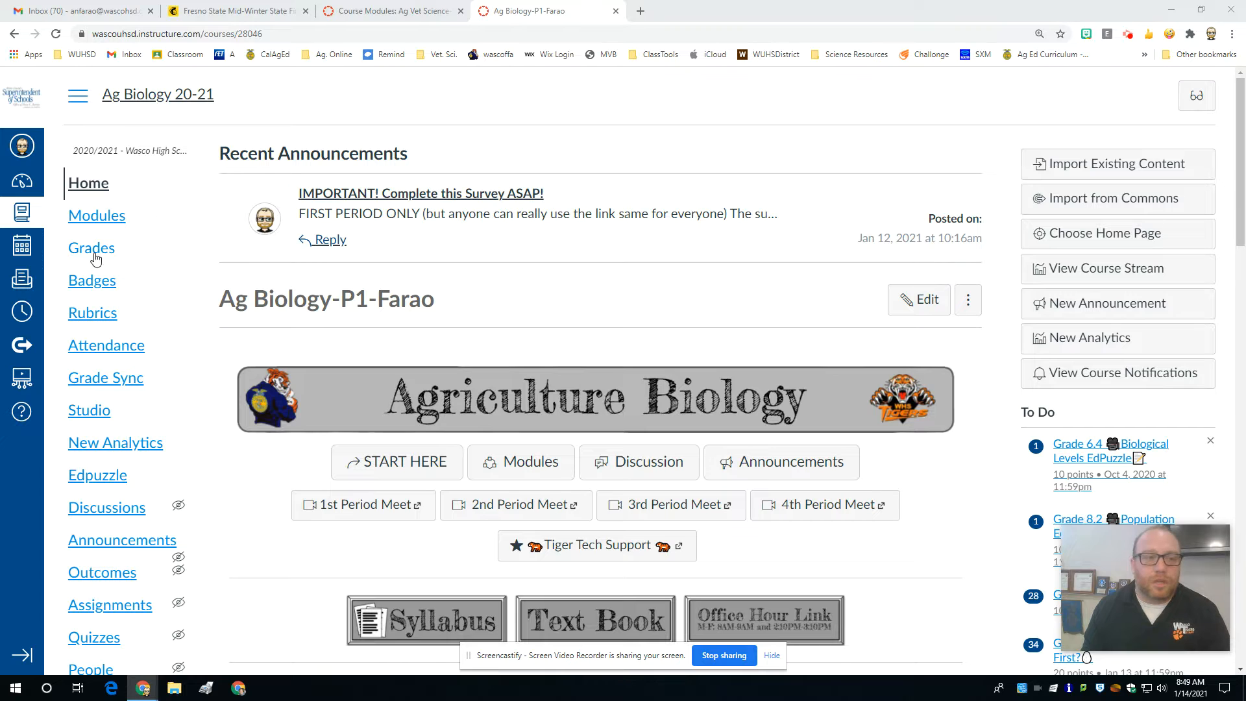
- Open the course modules and look through the weekly modules from Week 2 Spring 2021 down to Week 14
left_click(97, 220)
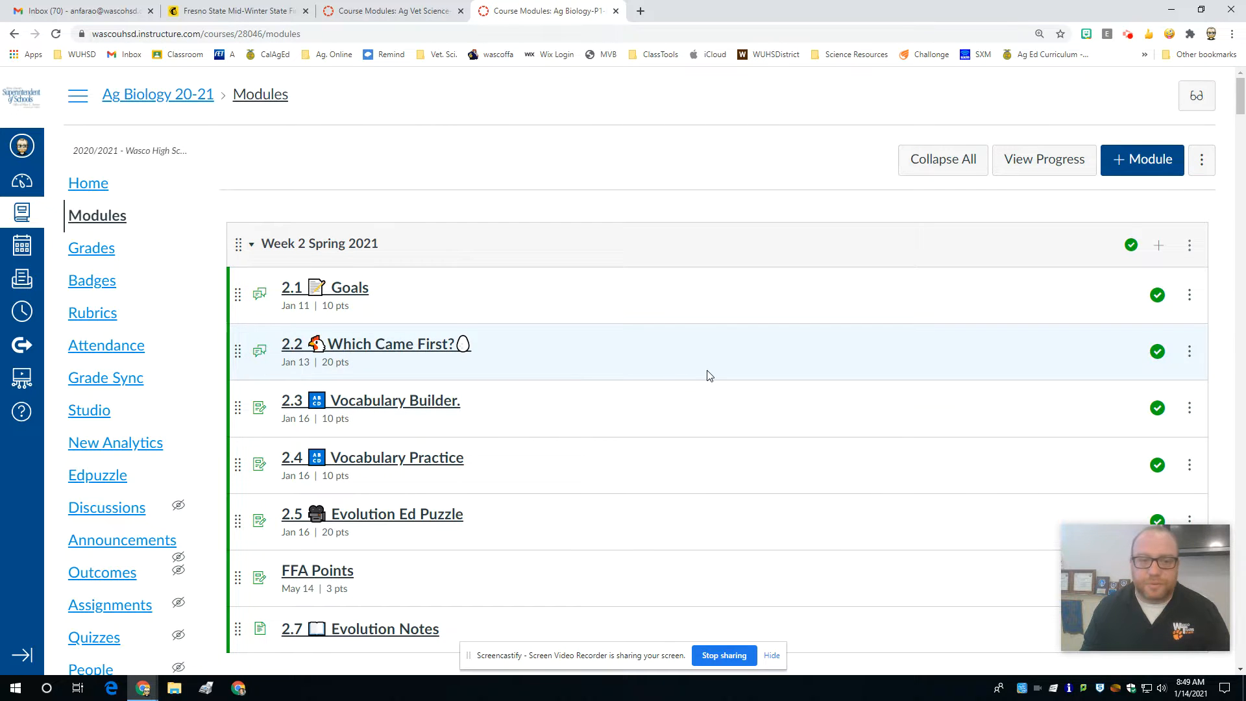
scroll(706, 375, "down", 2)
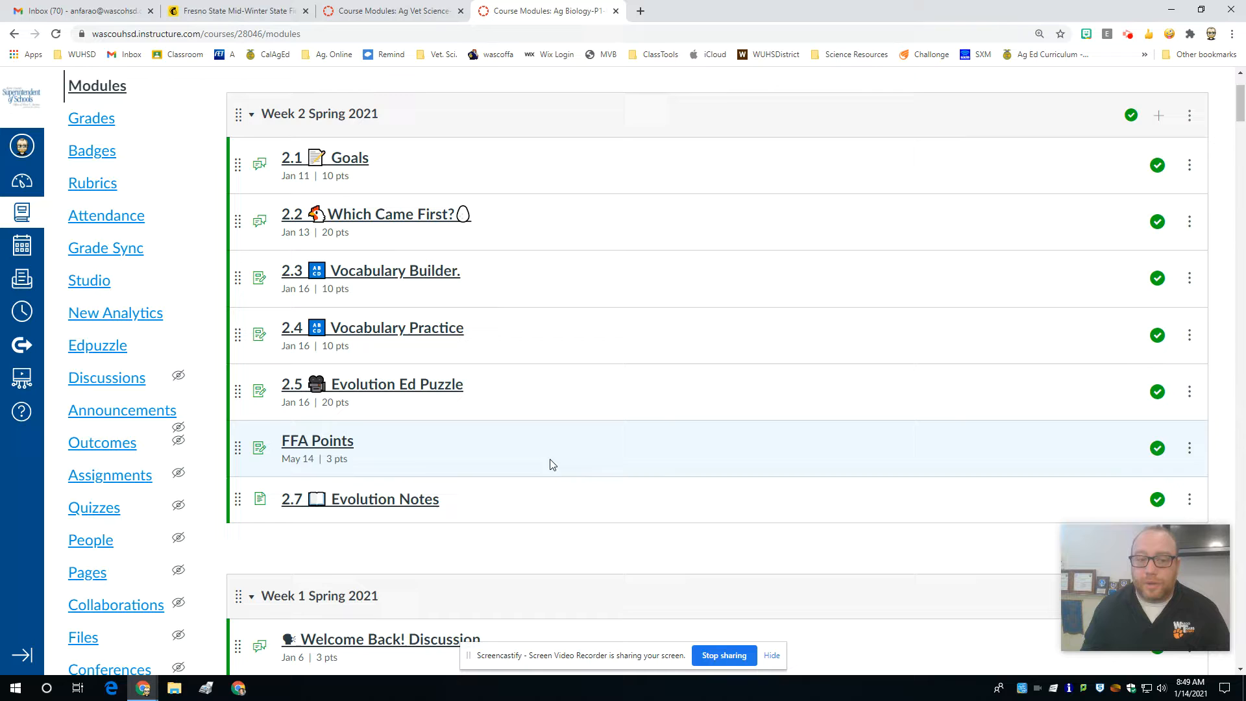
scroll(472, 512, "down", 2)
scroll(545, 423, "down", 10)
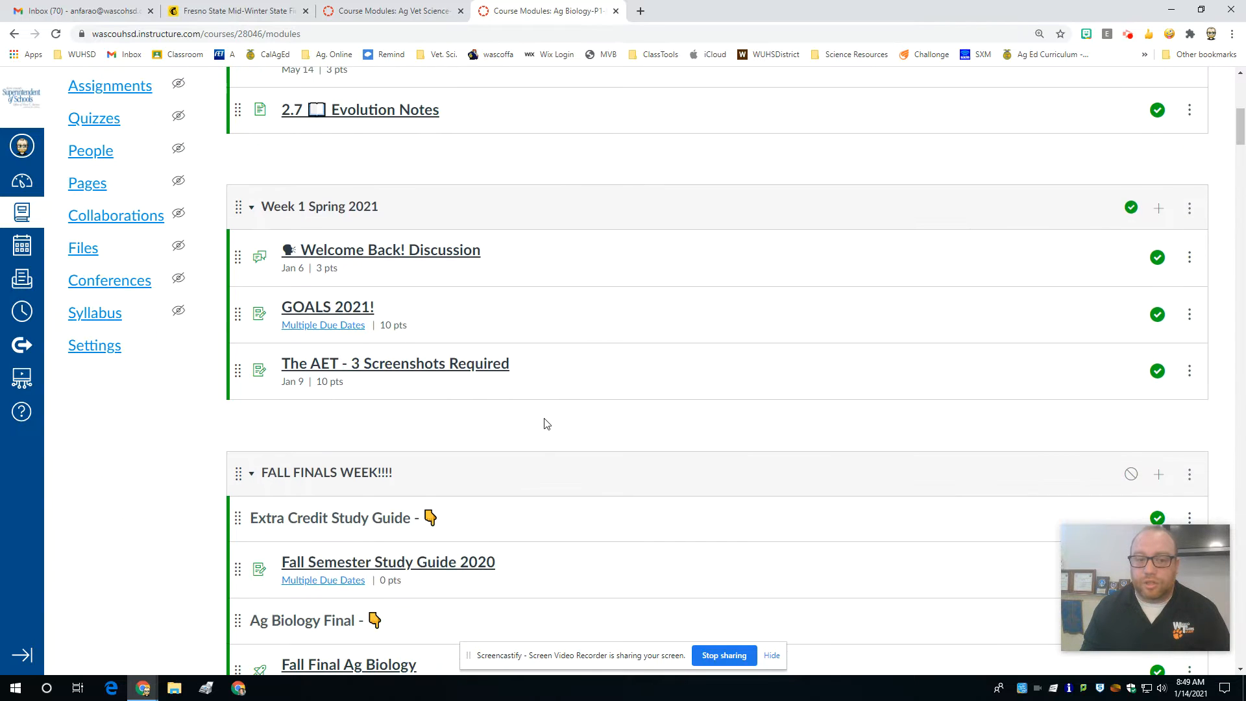
scroll(545, 422, "down", 5)
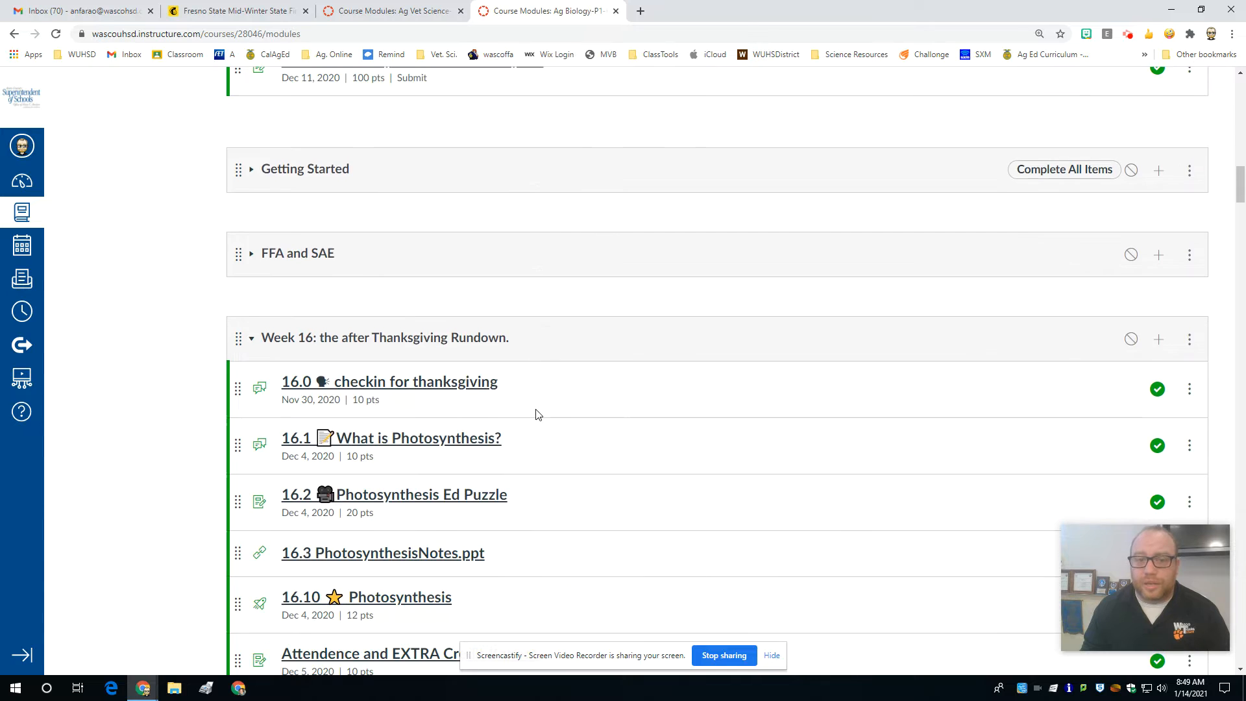
scroll(537, 413, "down", 7)
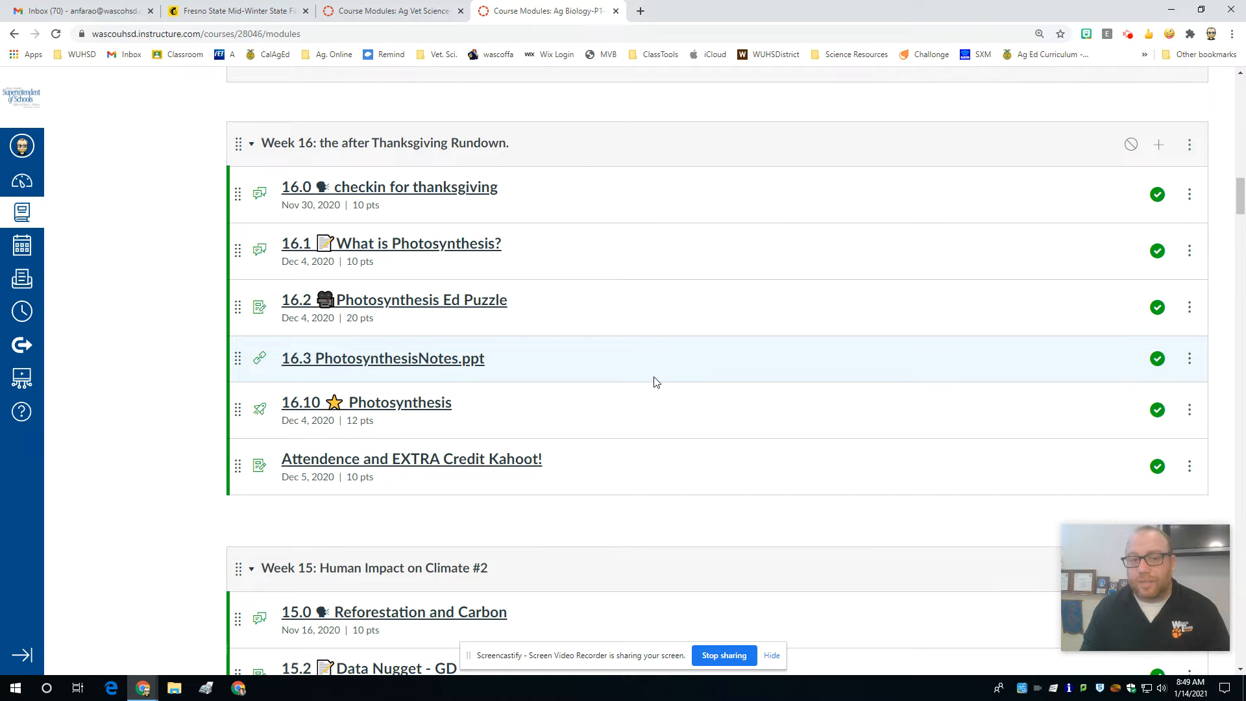
scroll(656, 382, "down", 6)
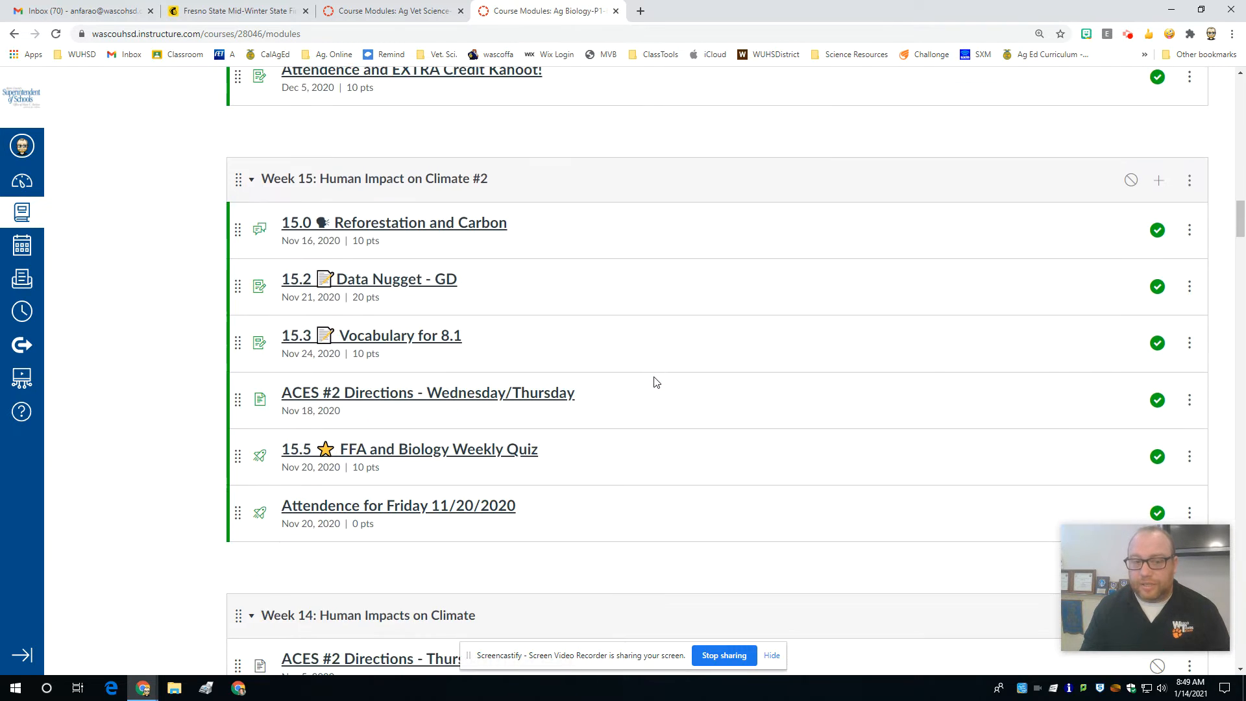
scroll(656, 381, "up", 20)
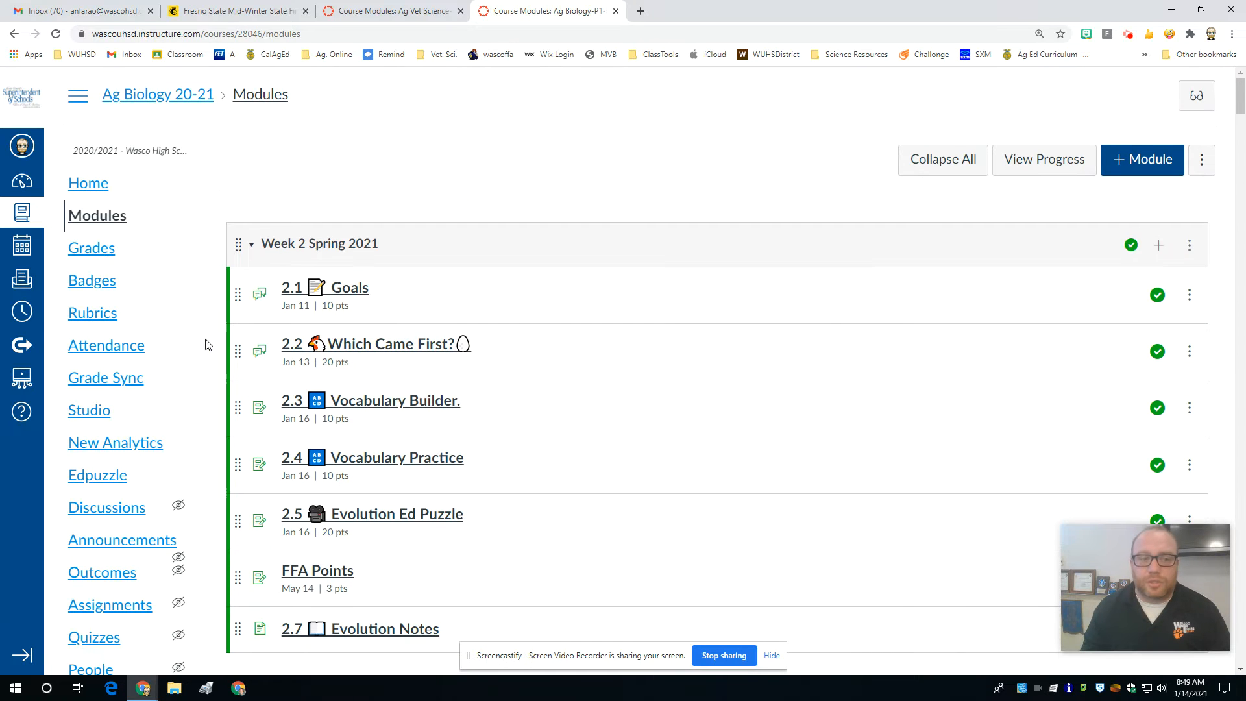
- Open the course rubrics and view the Discussion board rubric w/Extra Credit
left_click(96, 315)
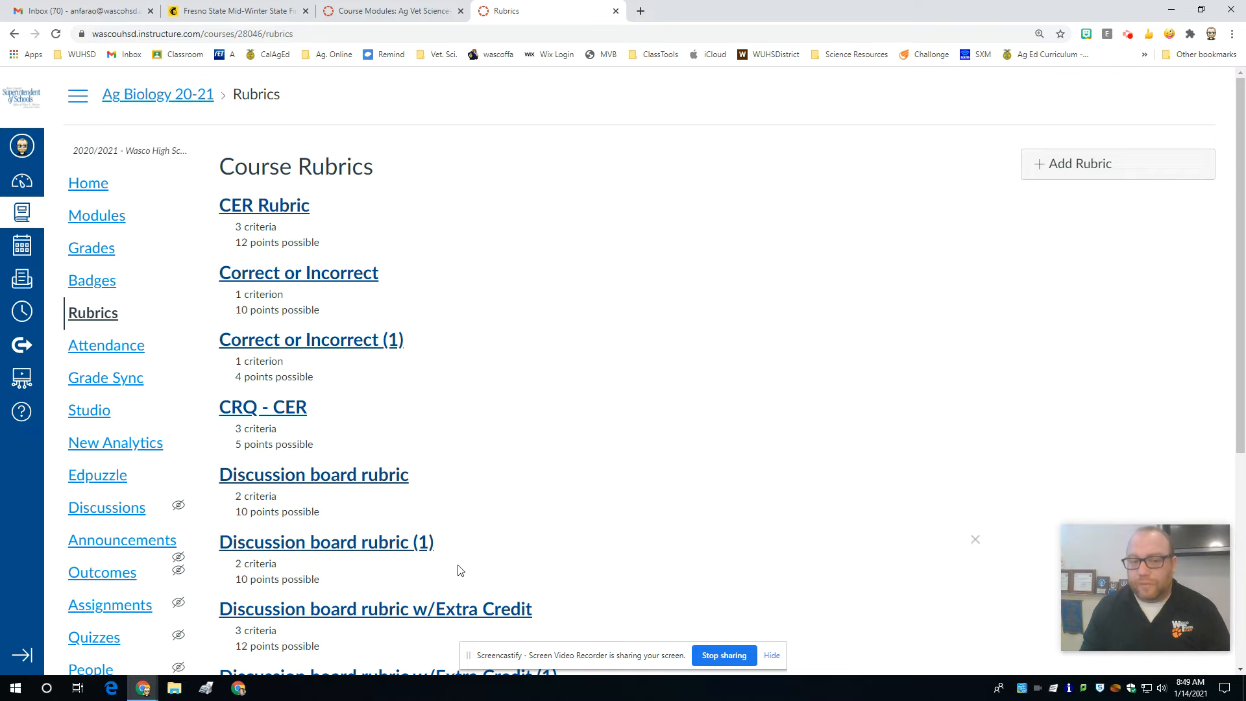
scroll(444, 192, "down", 3)
scroll(443, 192, "down", 3)
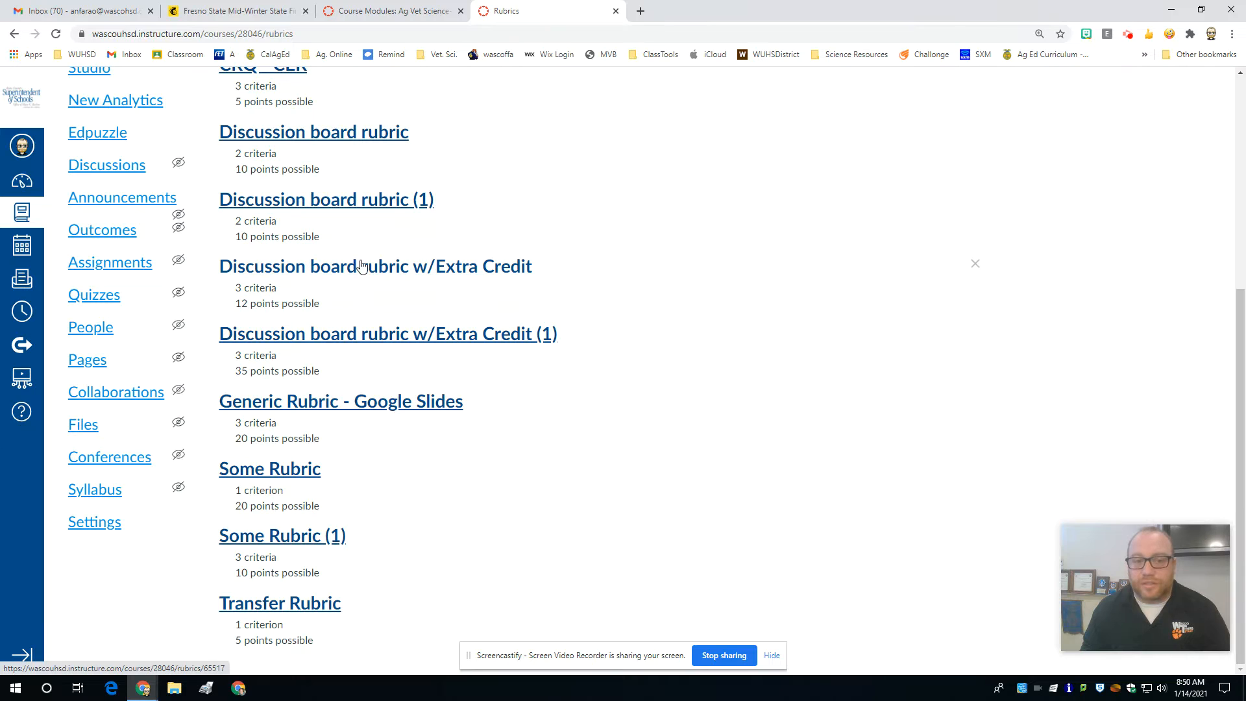
left_click(443, 271)
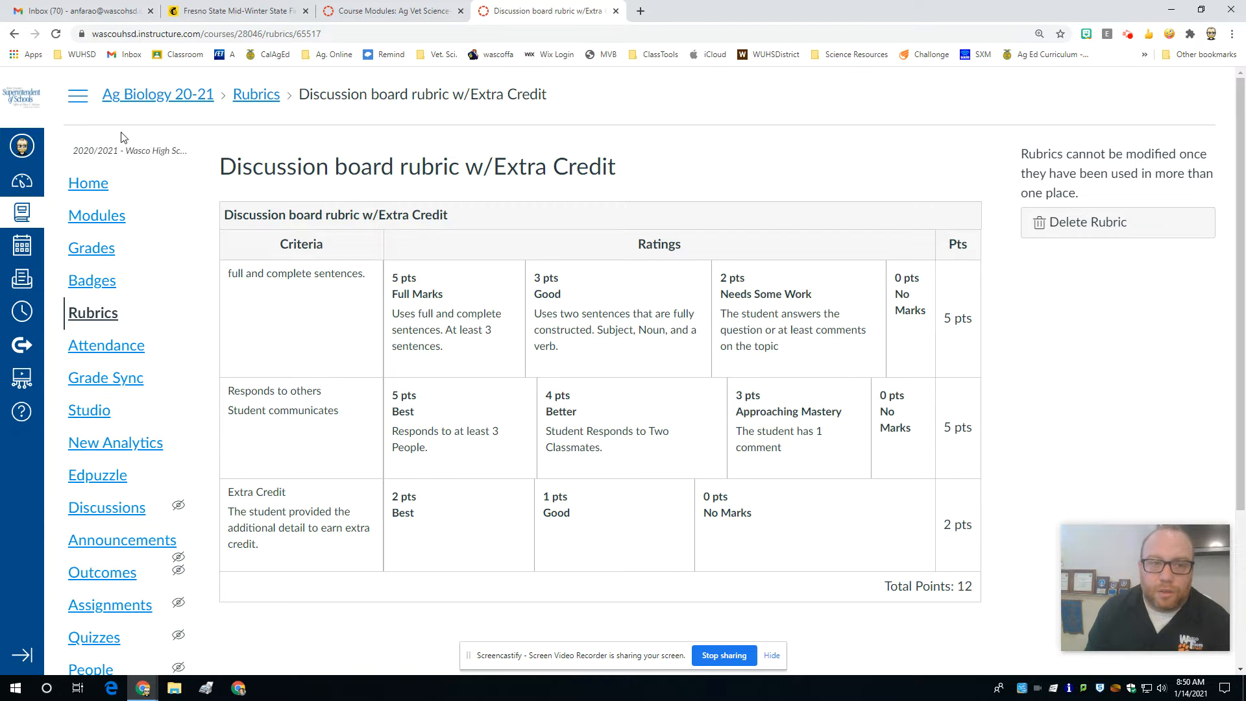
- Return to the course rubrics, look through the list and view the Correct or Incorrect rubric
left_click(251, 96)
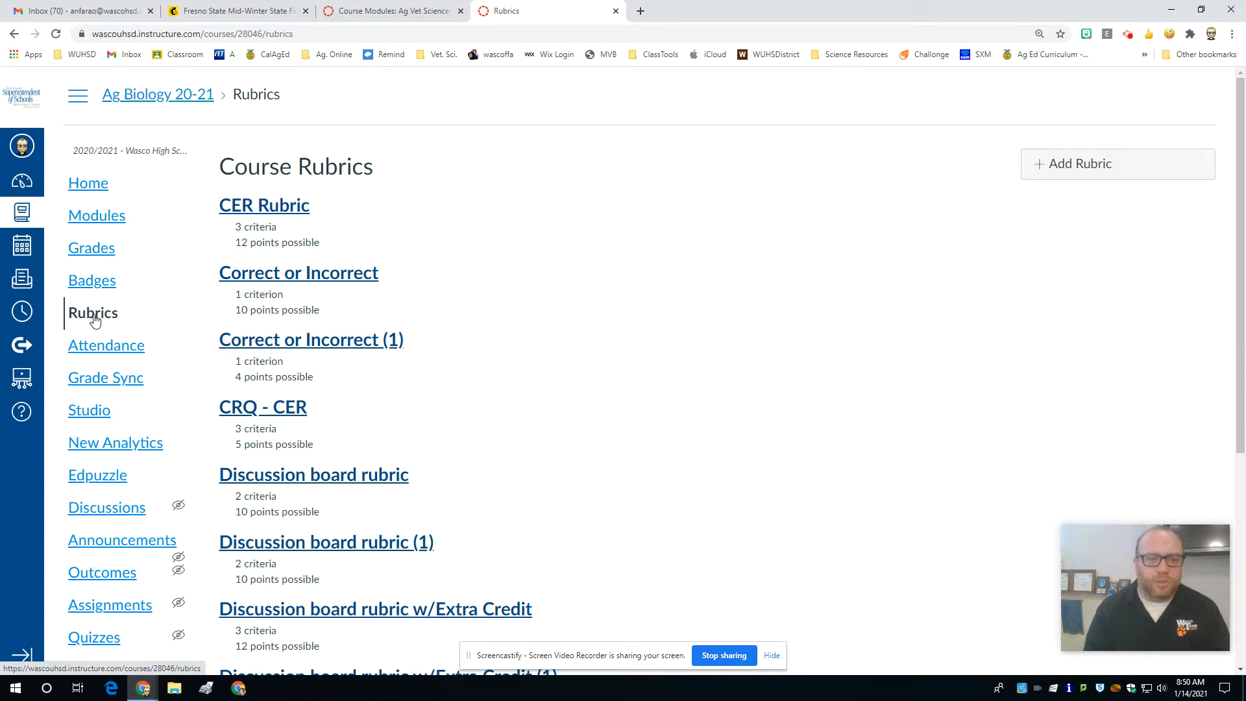
scroll(568, 470, "down", 4)
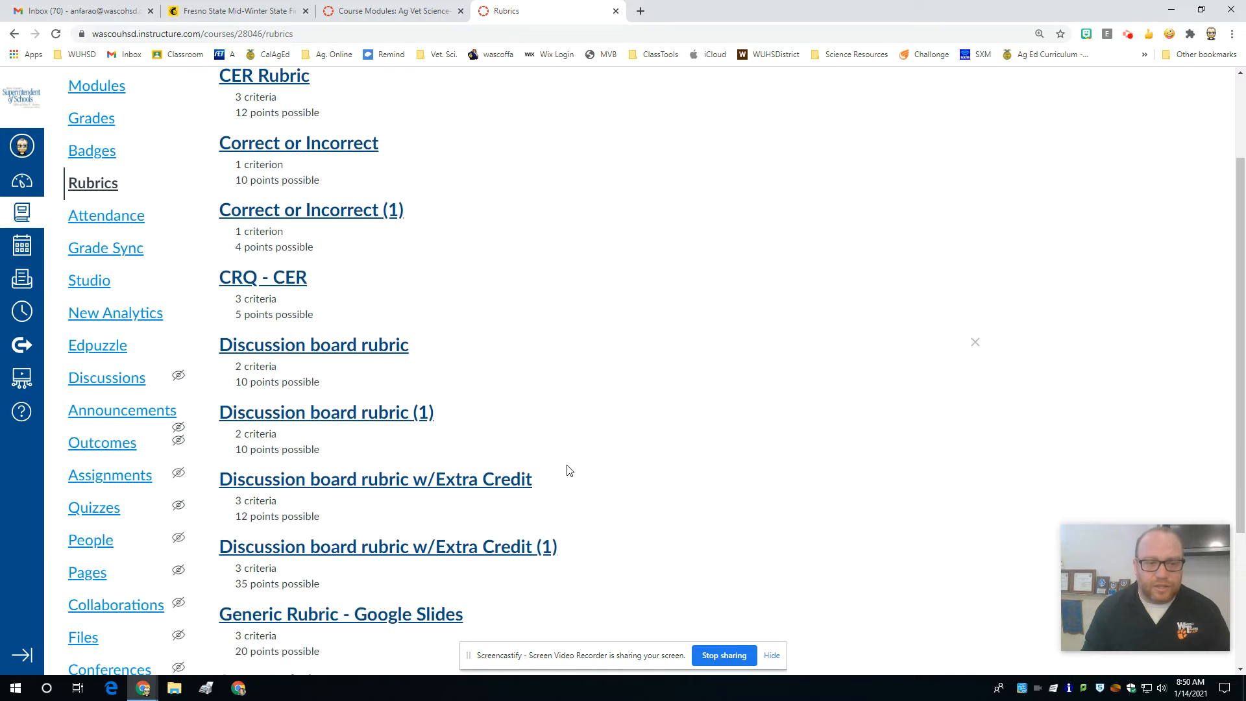
scroll(569, 469, "down", 1)
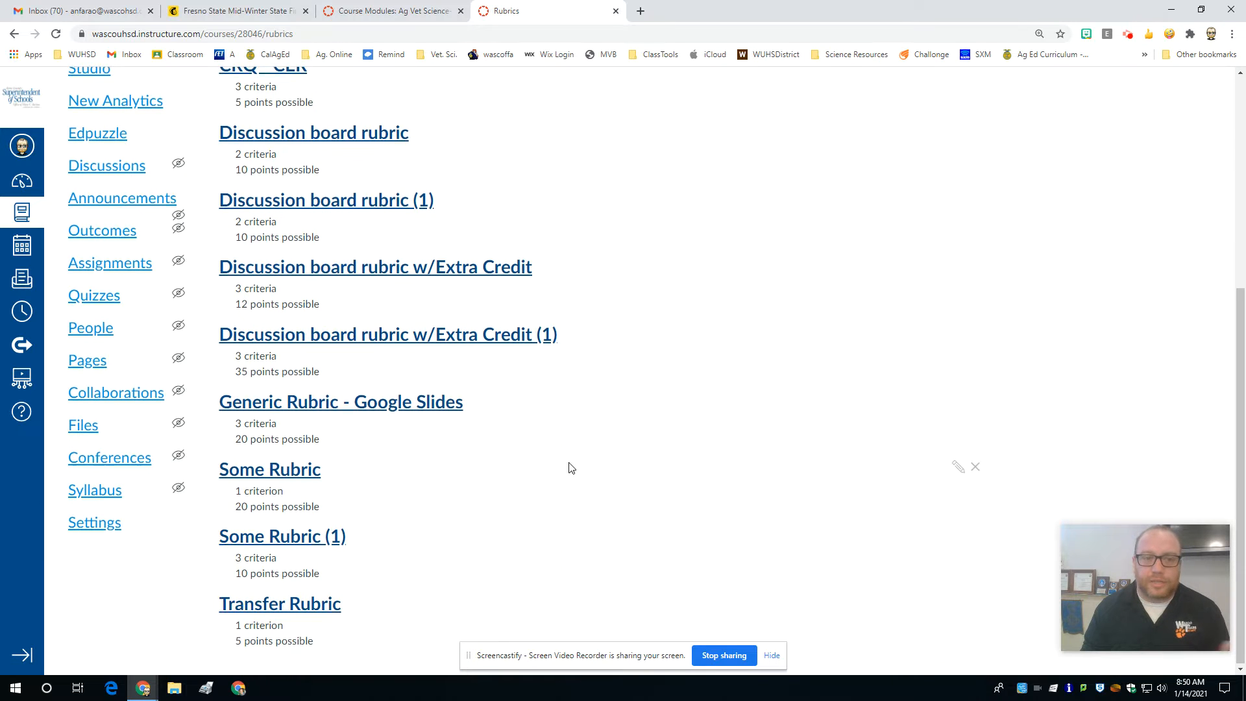
scroll(570, 468, "up", 5)
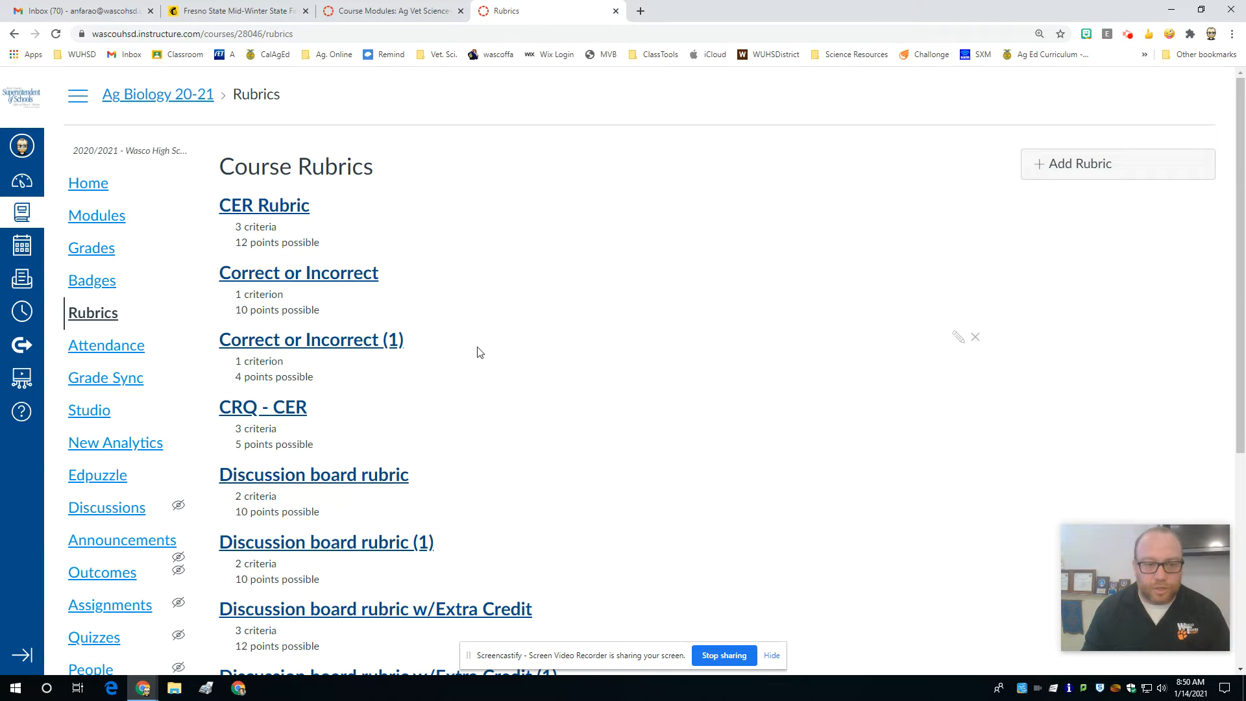
left_click(292, 273)
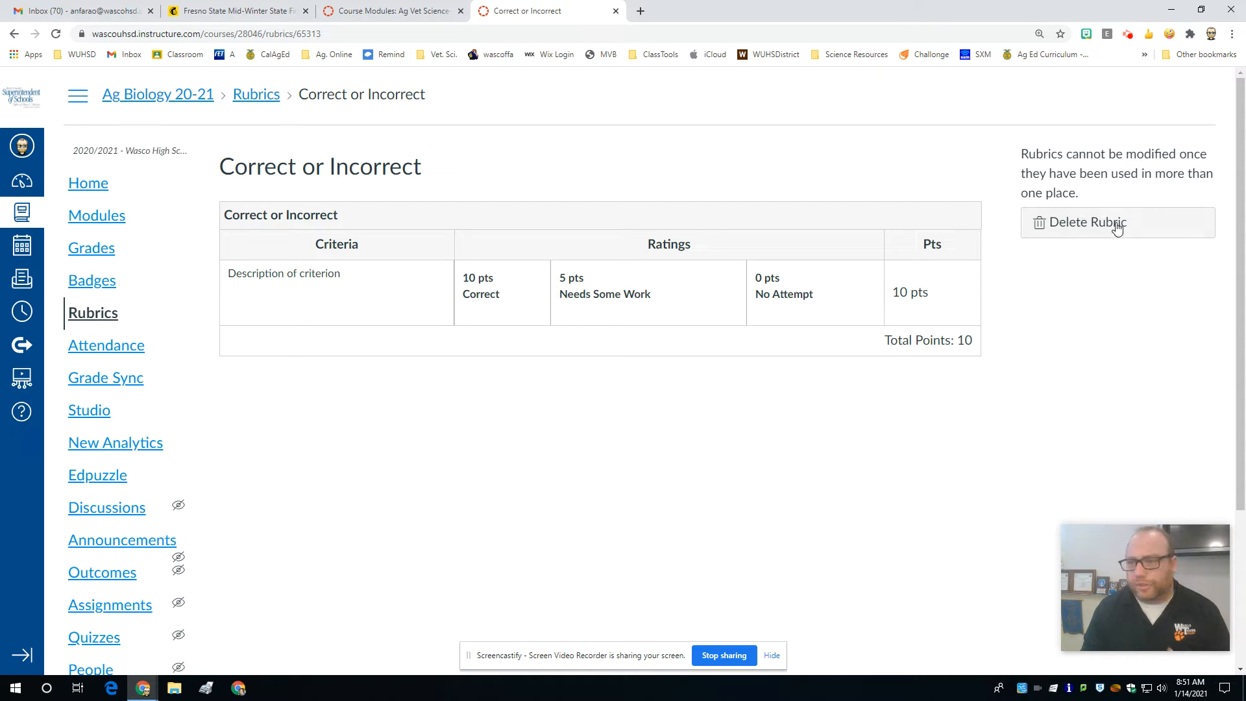
- Go back to the list of course rubrics and review the remaining entries
left_click(97, 314)
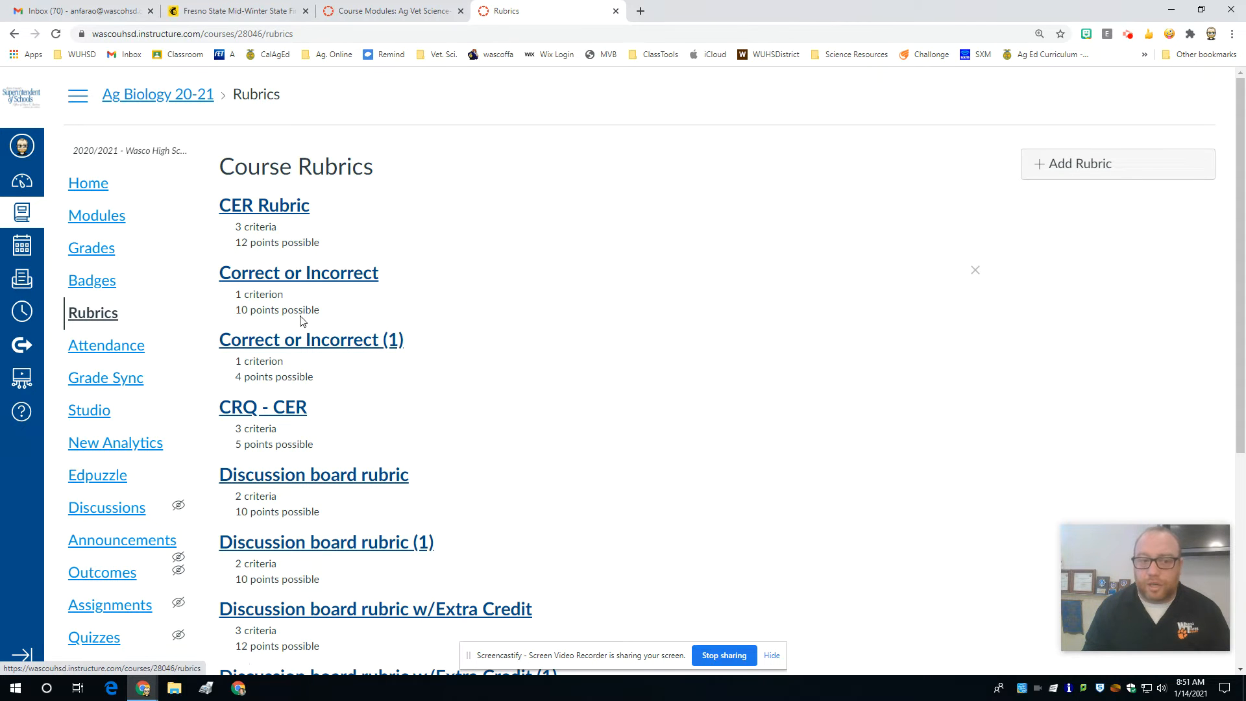
scroll(444, 584, "down", 5)
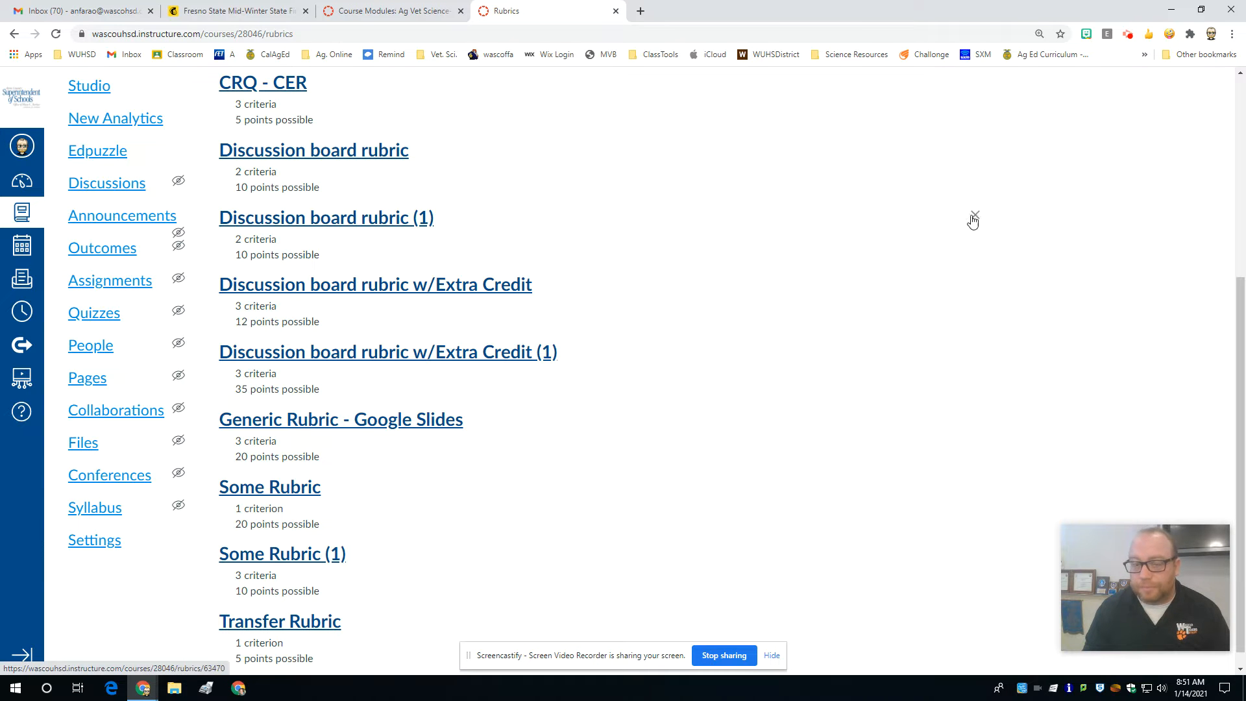
scroll(216, 260, "up", 5)
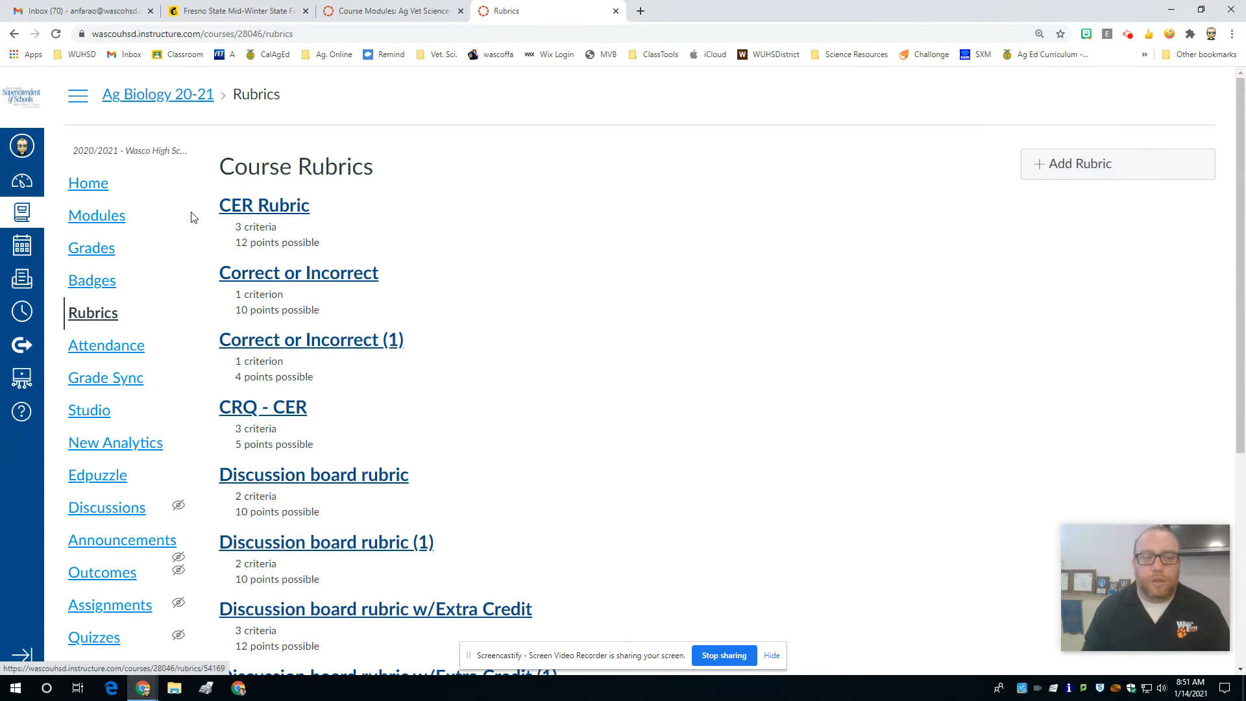
- Add a new assignment named "Fake Assignment. Rubric" to the Week 2 Spring 2021 module
left_click(100, 227)
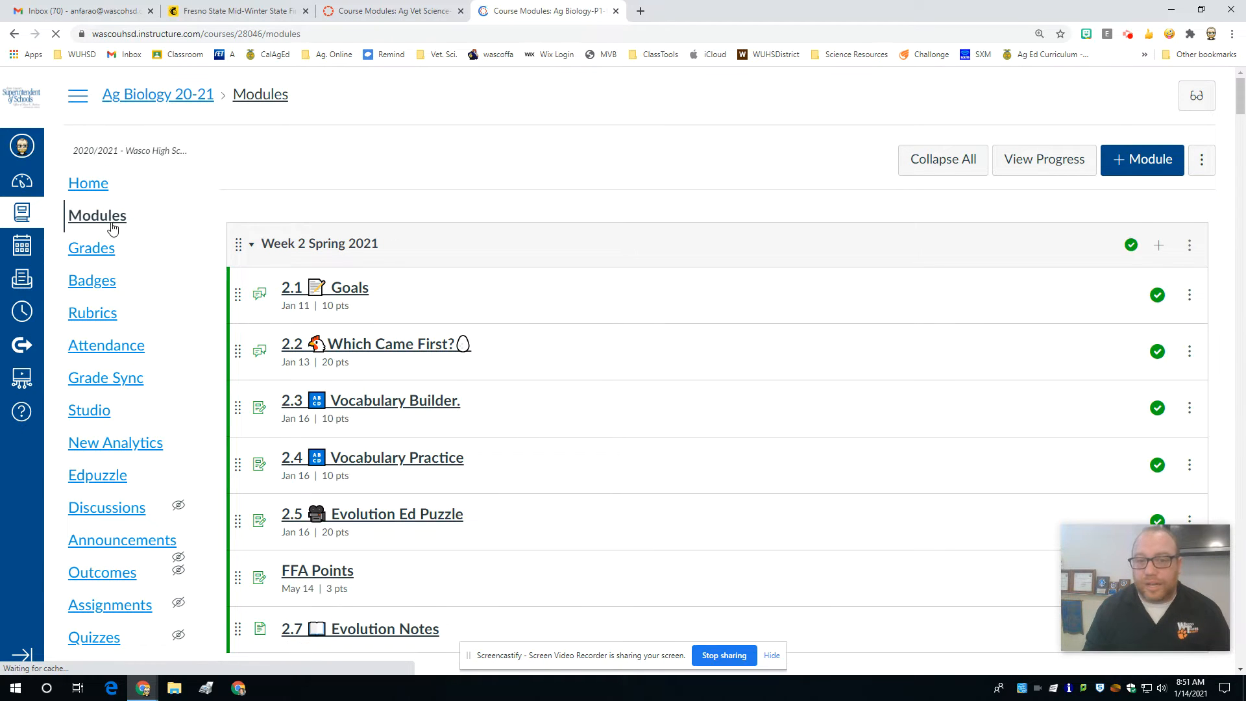
left_click(1158, 245)
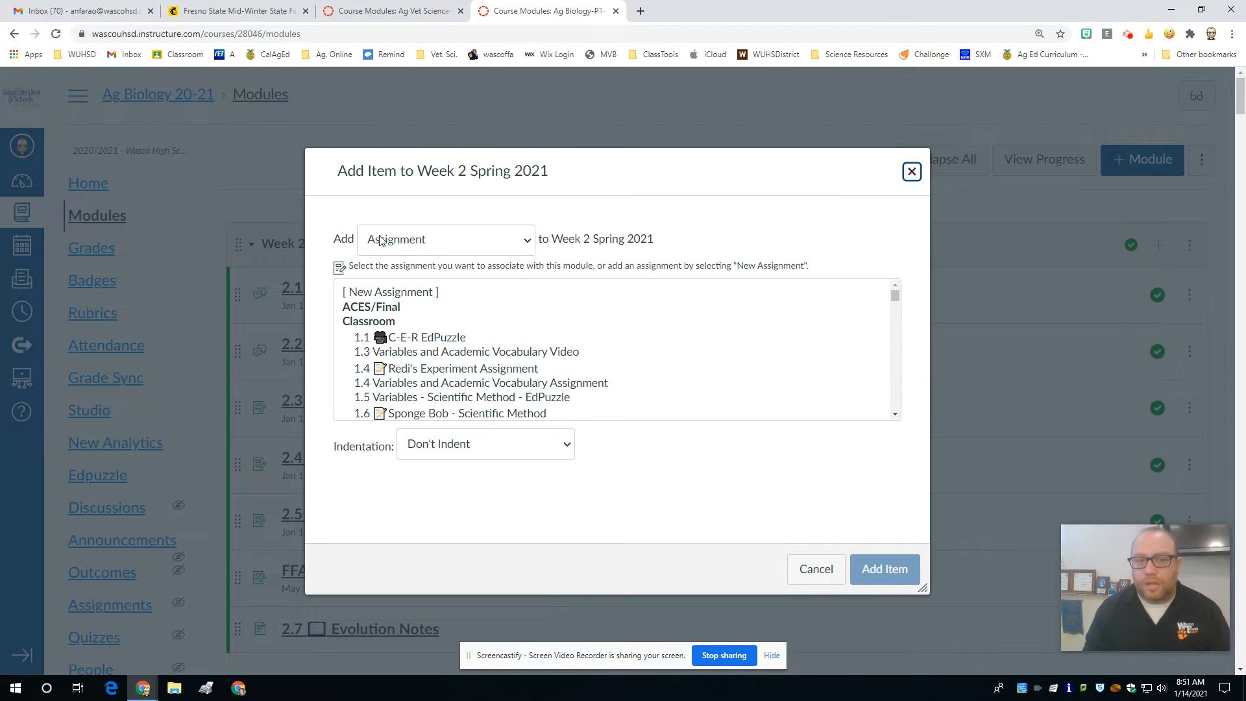
left_click(375, 292)
left_click(452, 446)
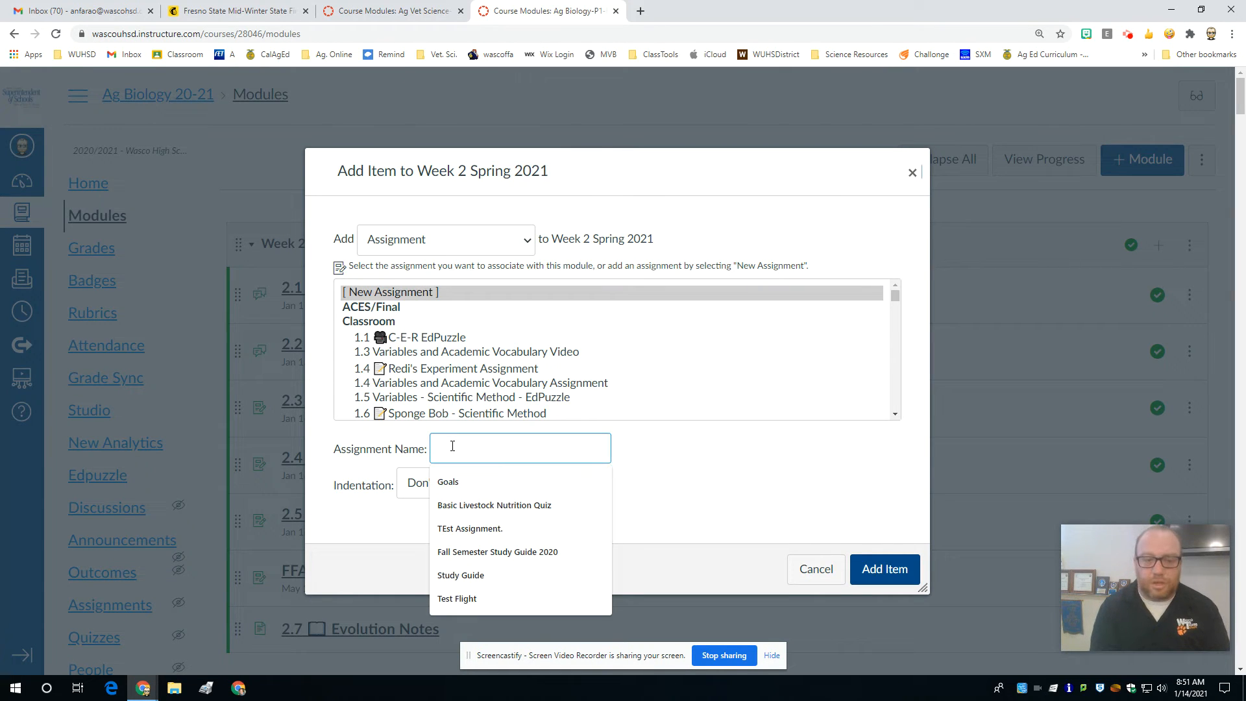
type("Fake Assignment. Rubric")
left_click(468, 477)
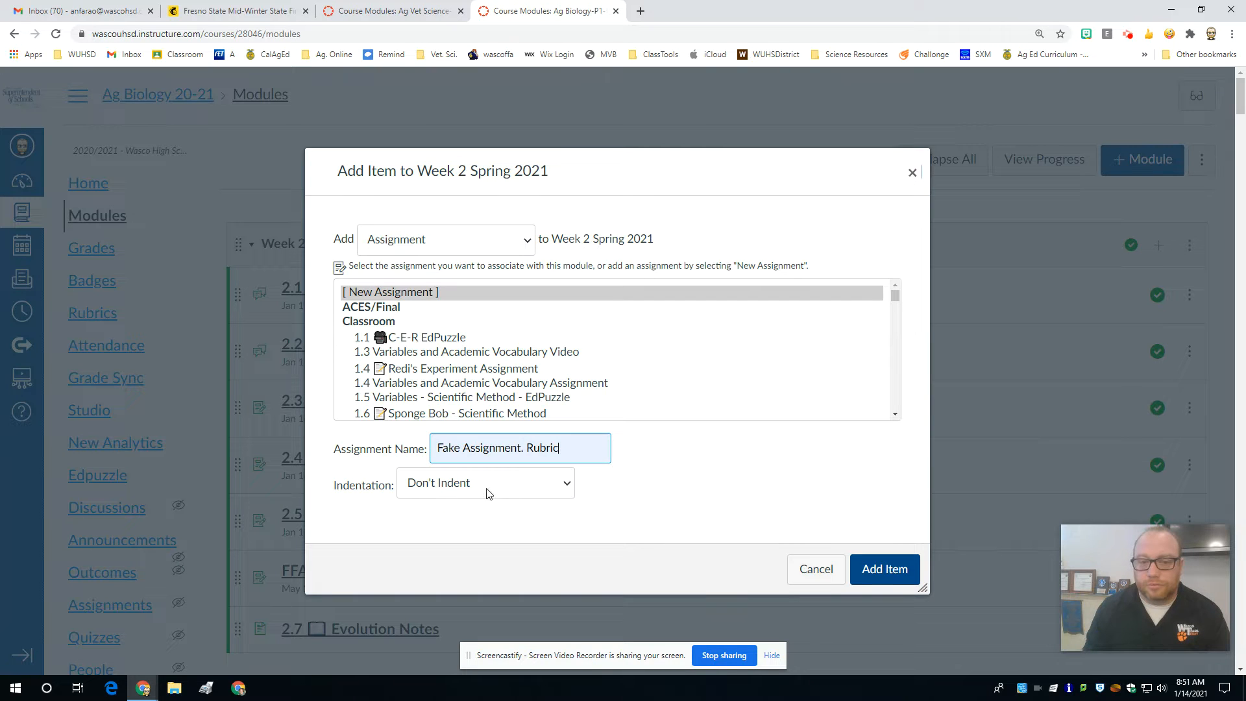
left_click(886, 574)
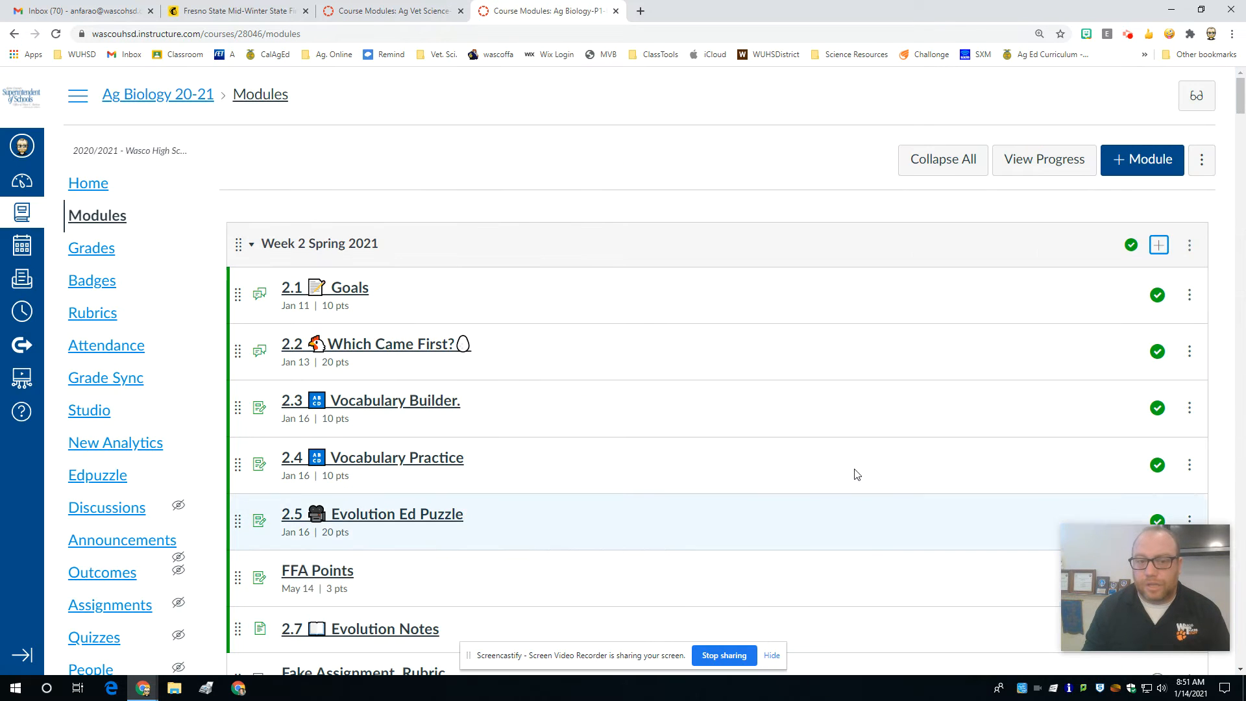
- Open the "Fake Assignment. Rubric" assignment and start a new rubric that is used for assignment grading
scroll(319, 634, "down", 3)
left_click(337, 480)
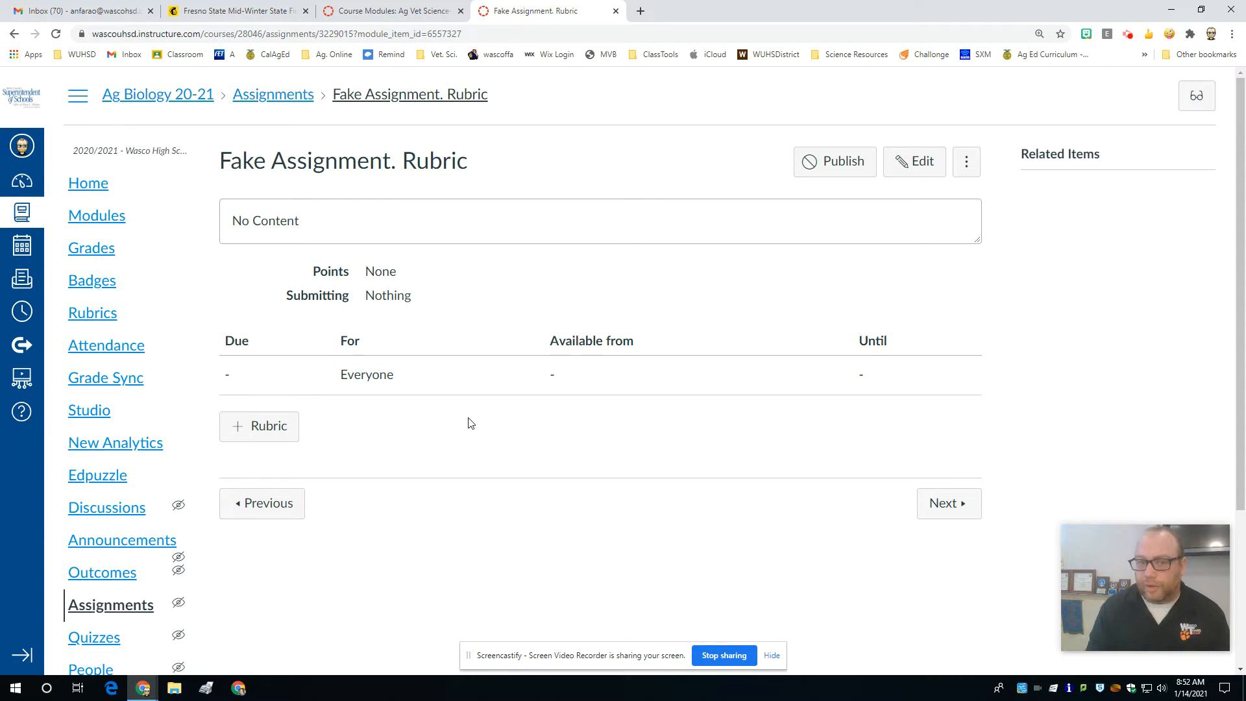
left_click(244, 430)
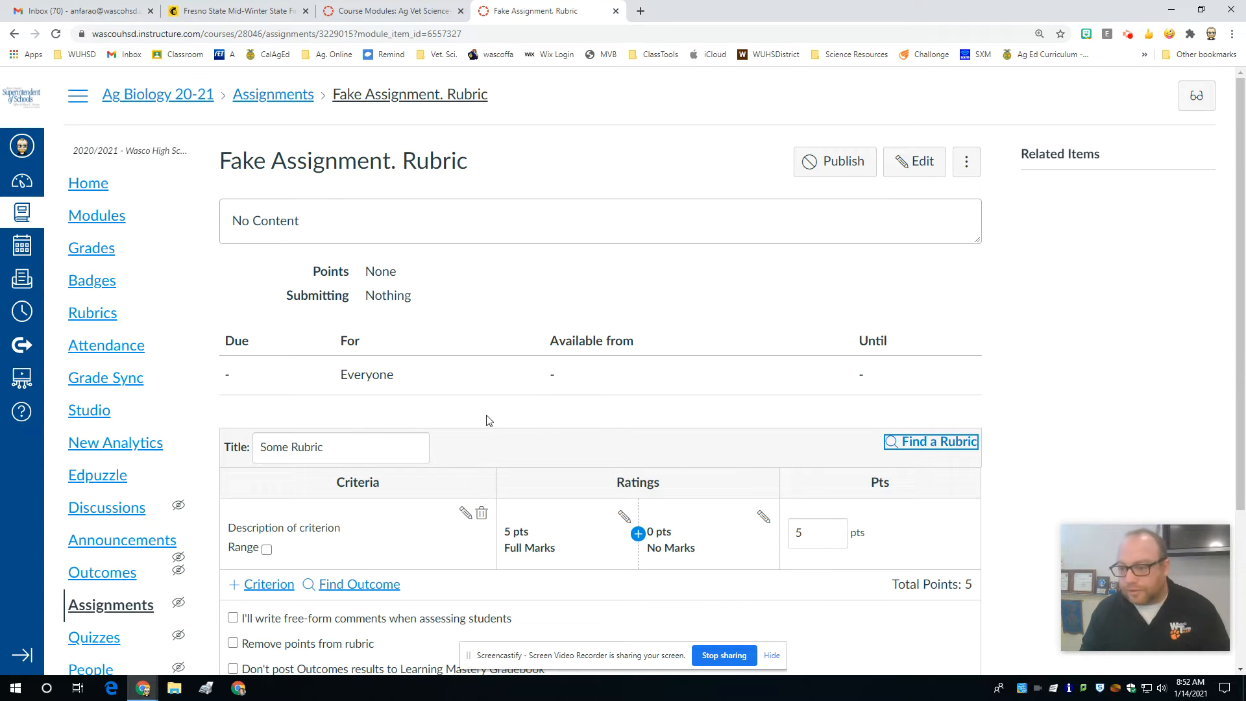
scroll(488, 420, "down", 3)
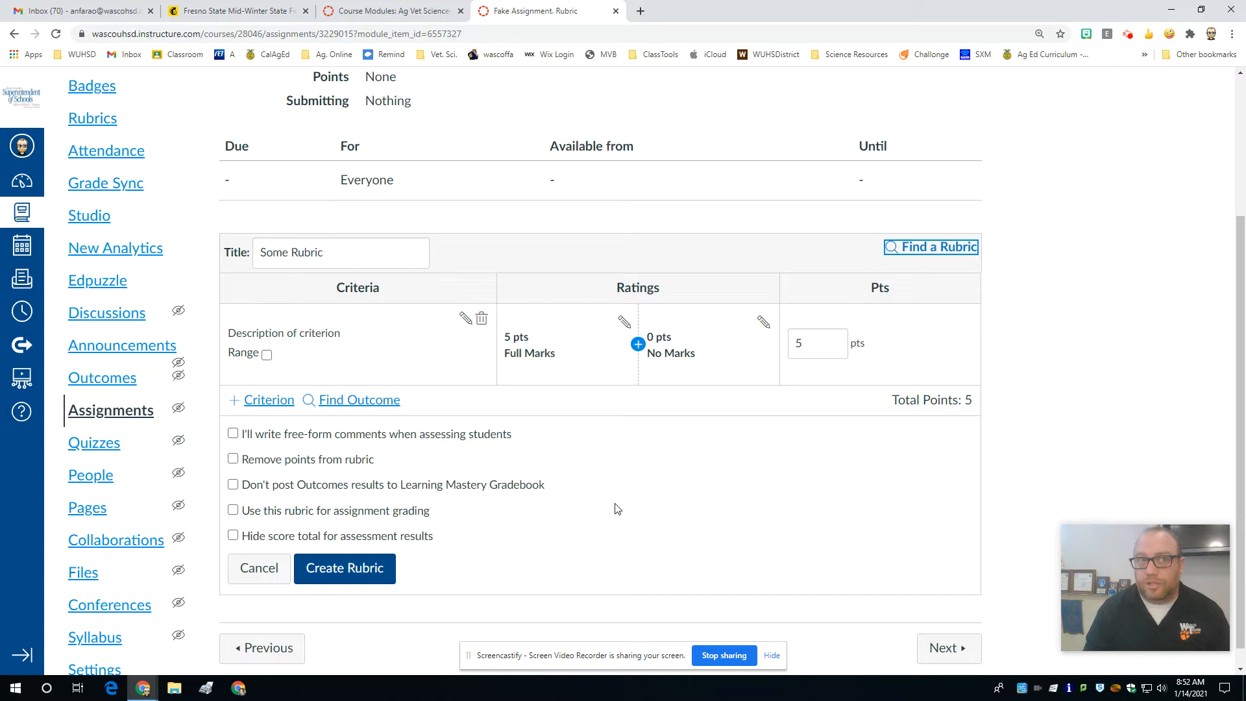
scroll(617, 506, "up", 2)
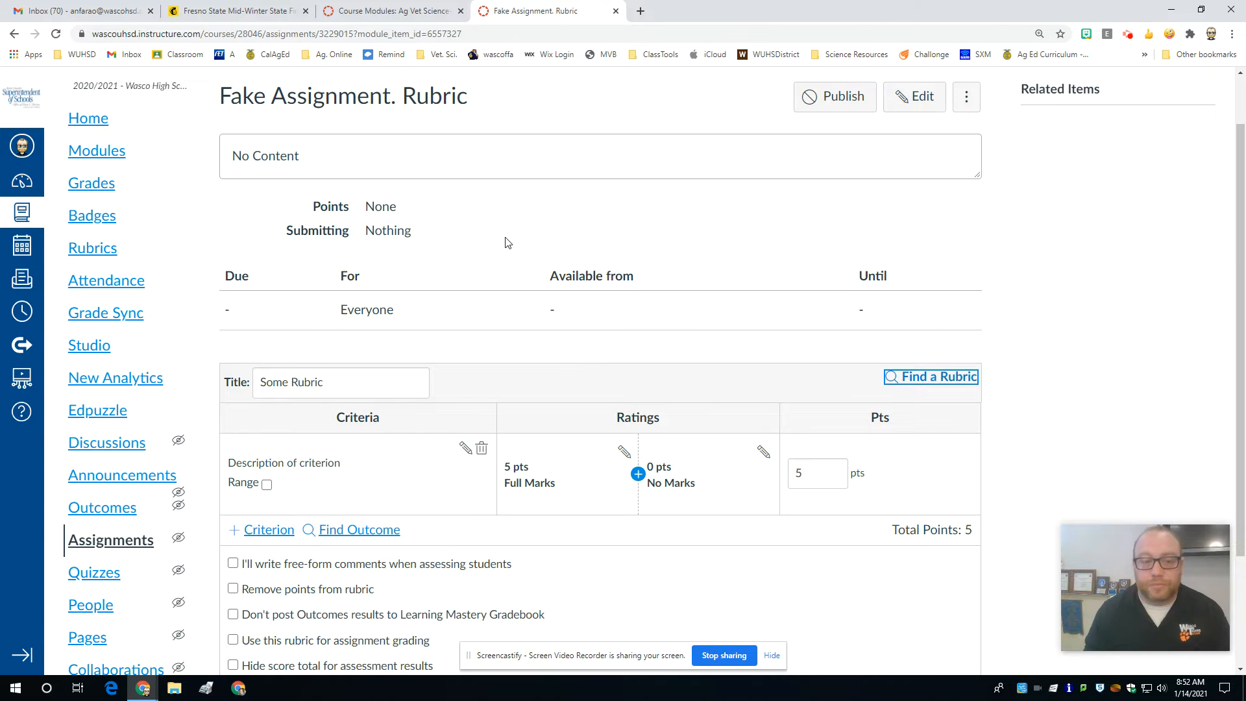
scroll(507, 242, "down", 2)
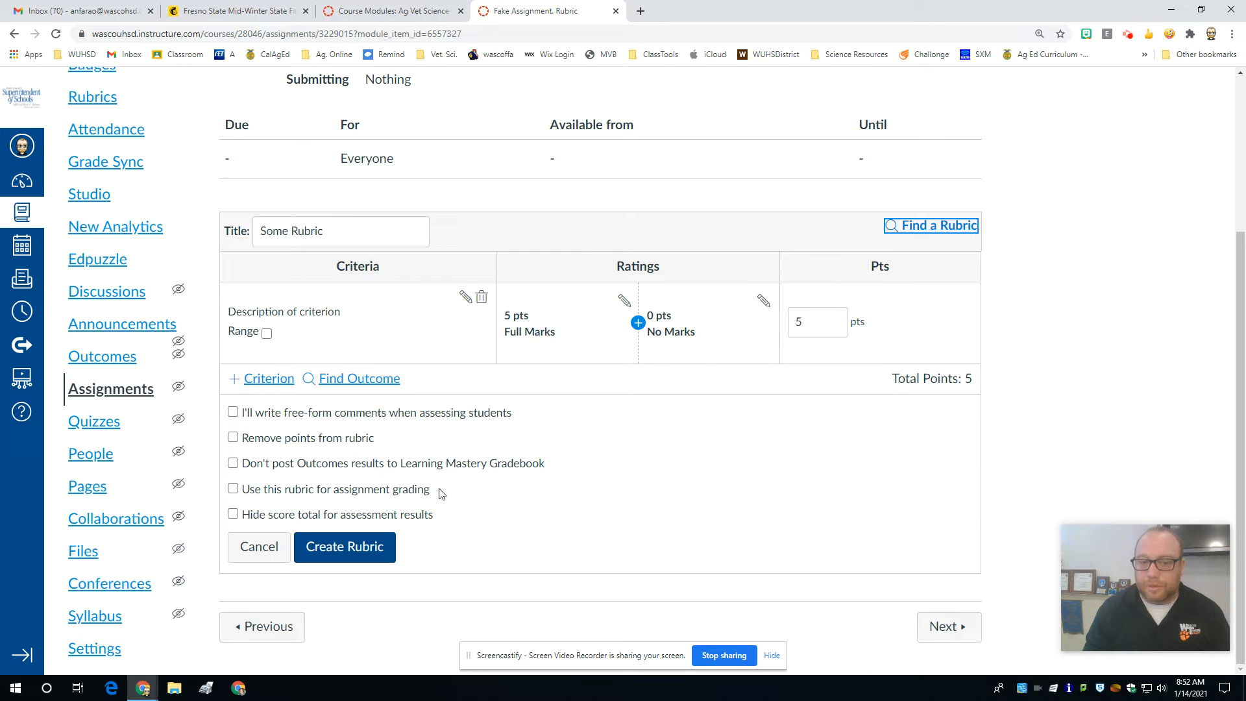
left_click(233, 488)
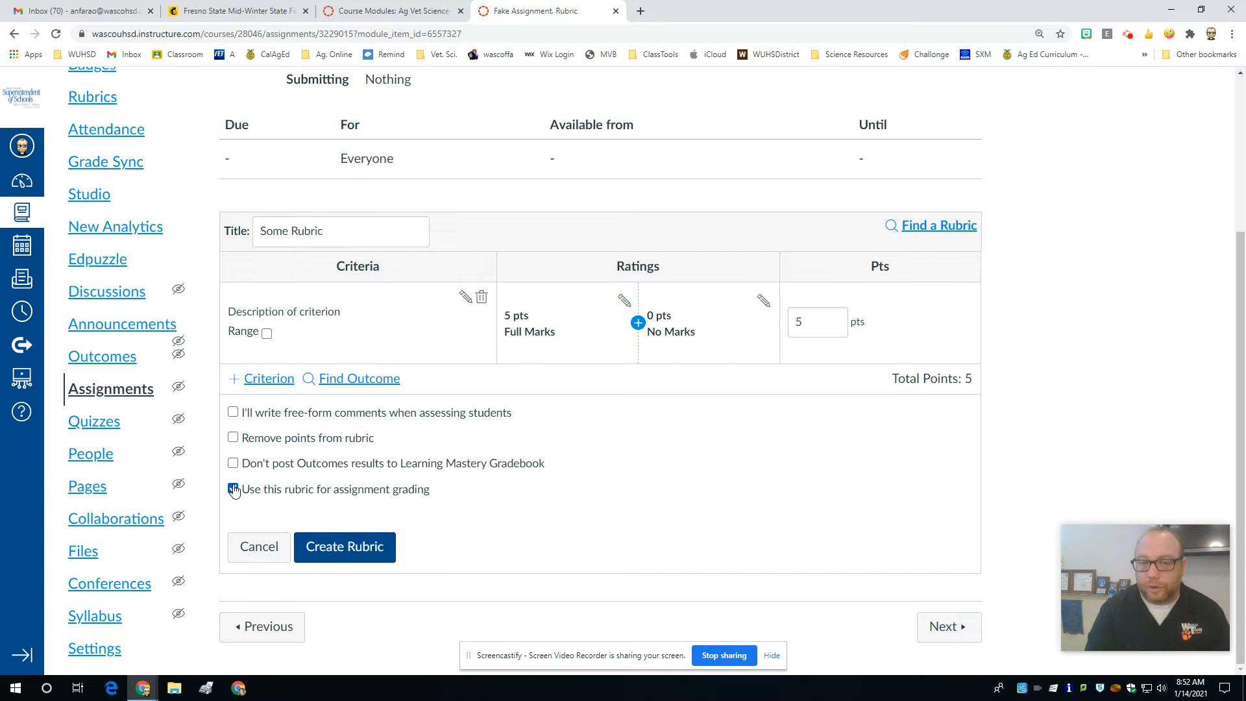
- Set the new rubric's title to "This Random Rubric"
triple_click(293, 230)
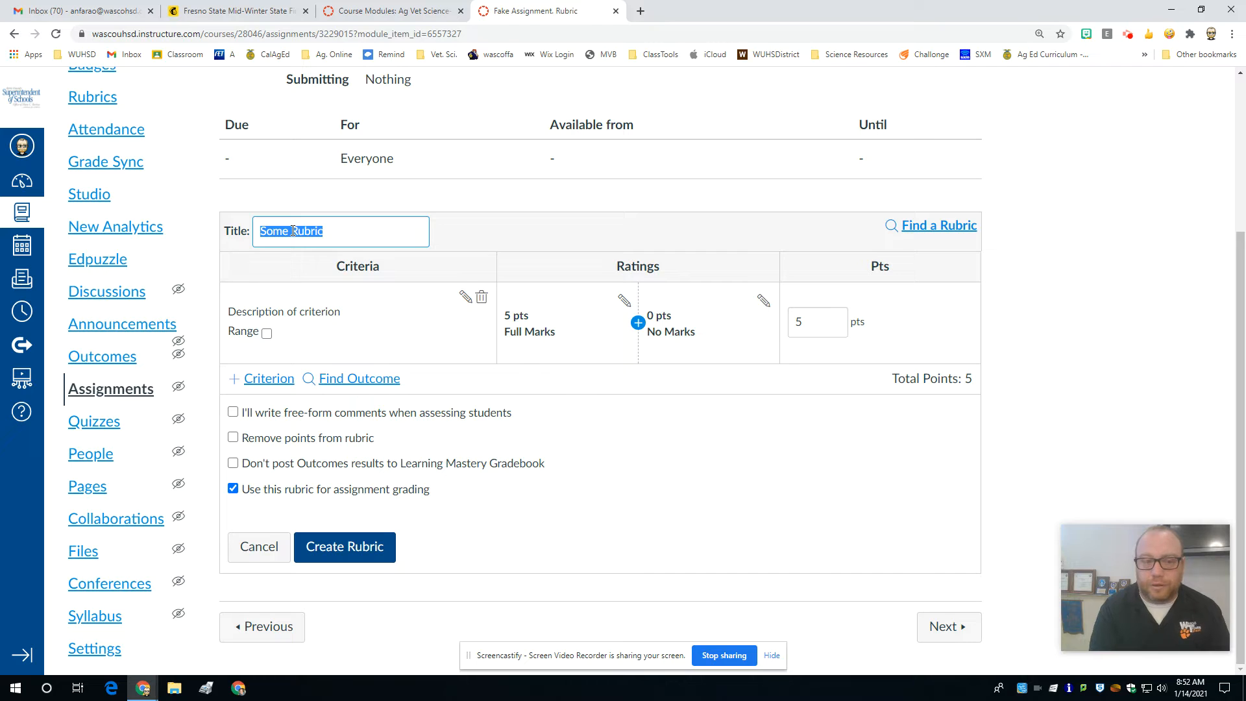
type("This Ran")
type("dom")
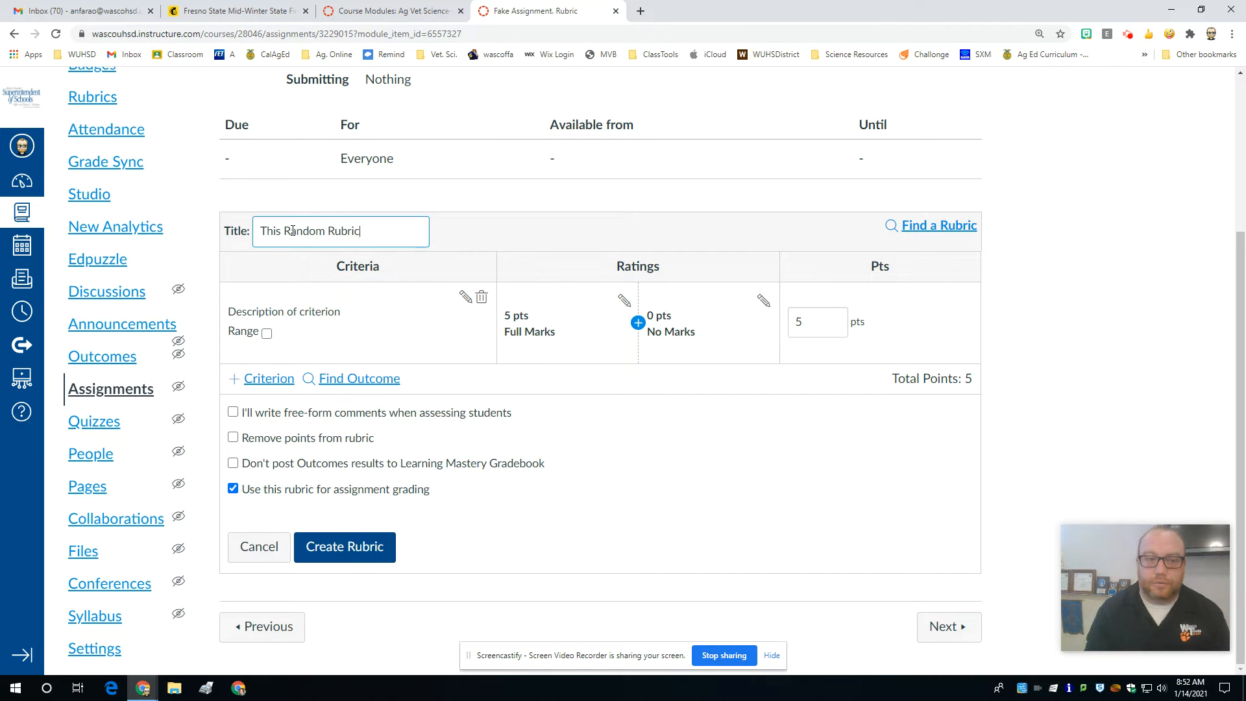
left_click(370, 338)
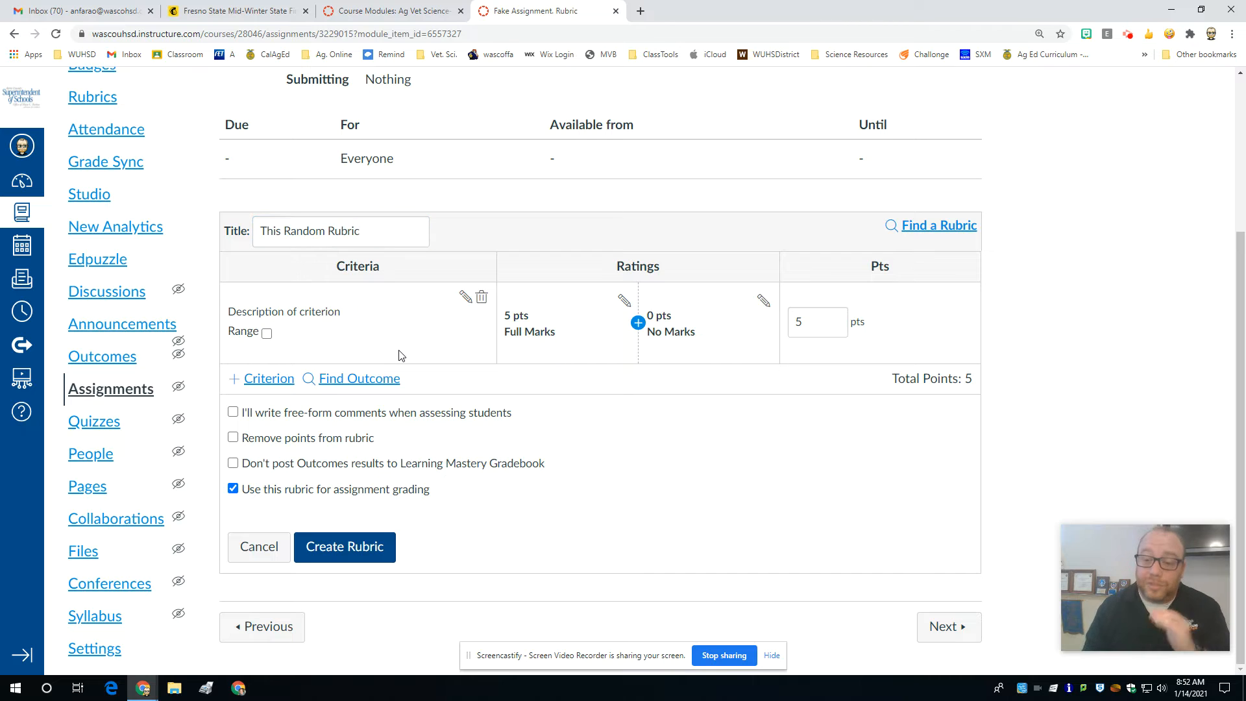
- Import the outcome HS-LS2-5.LS2.B.HS-LS2.B.4 into the rubric as a criterion used for scoring
left_click(354, 379)
left_click(272, 149)
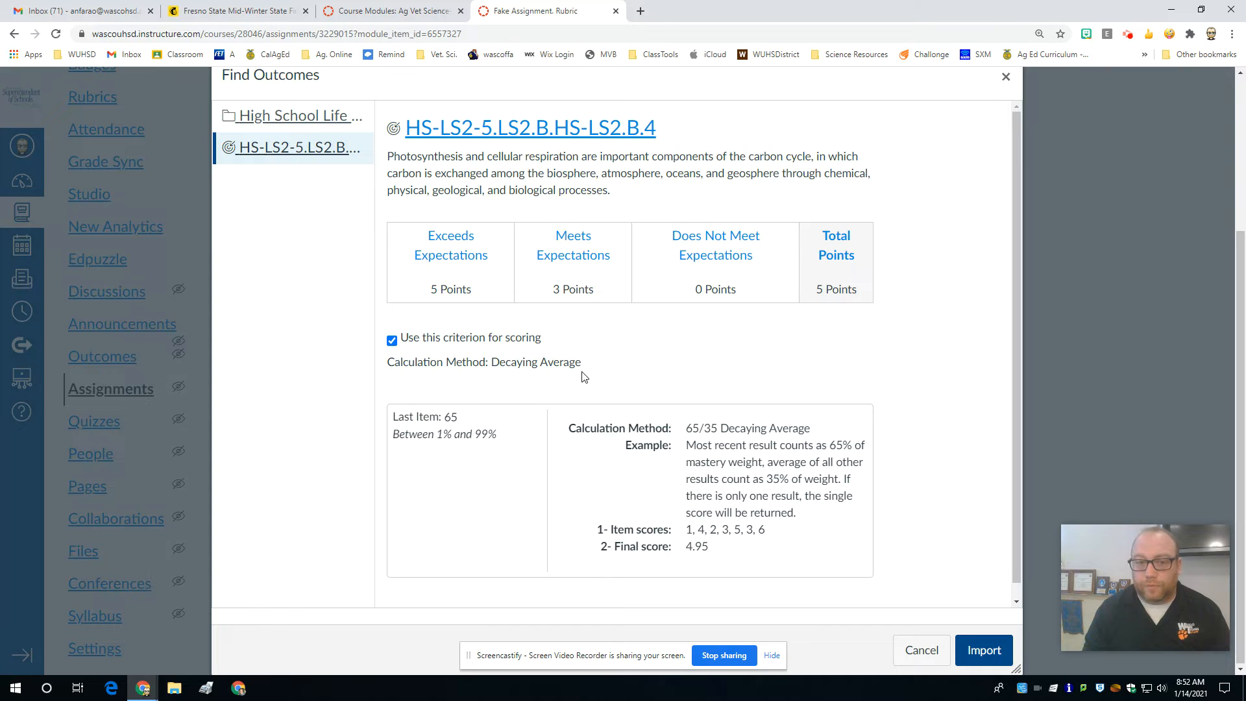
scroll(576, 368, "down", 1)
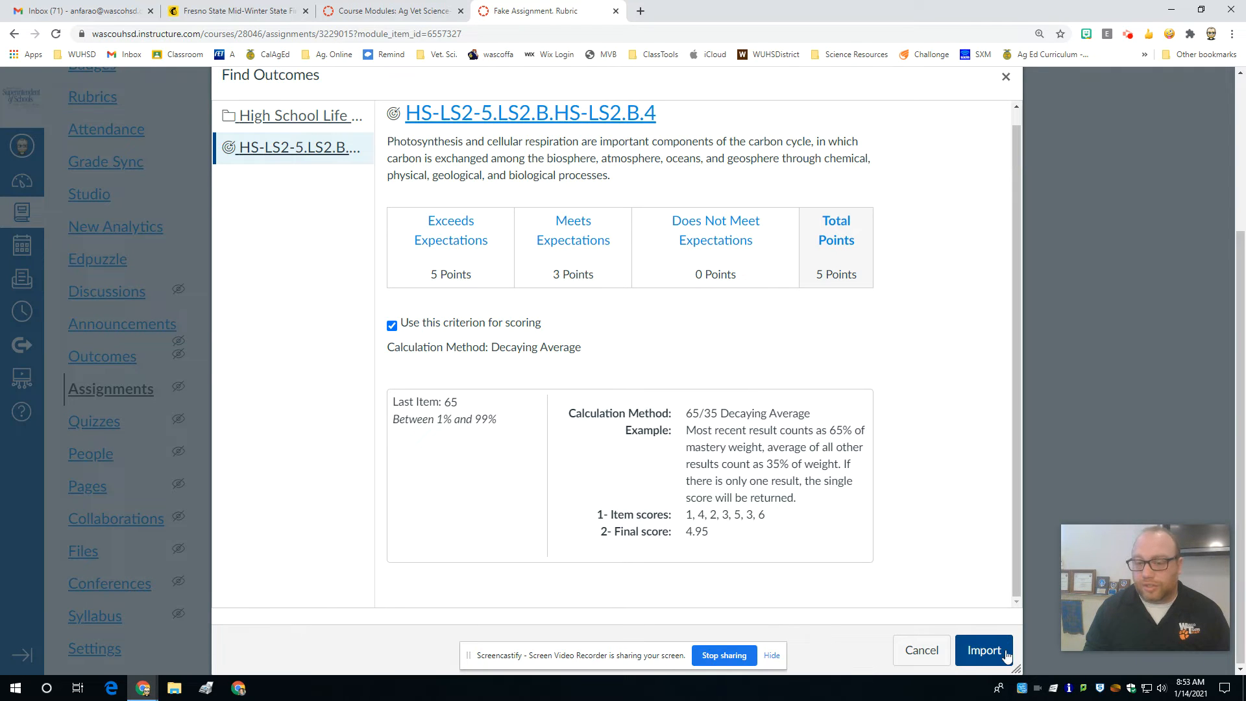
left_click(983, 651)
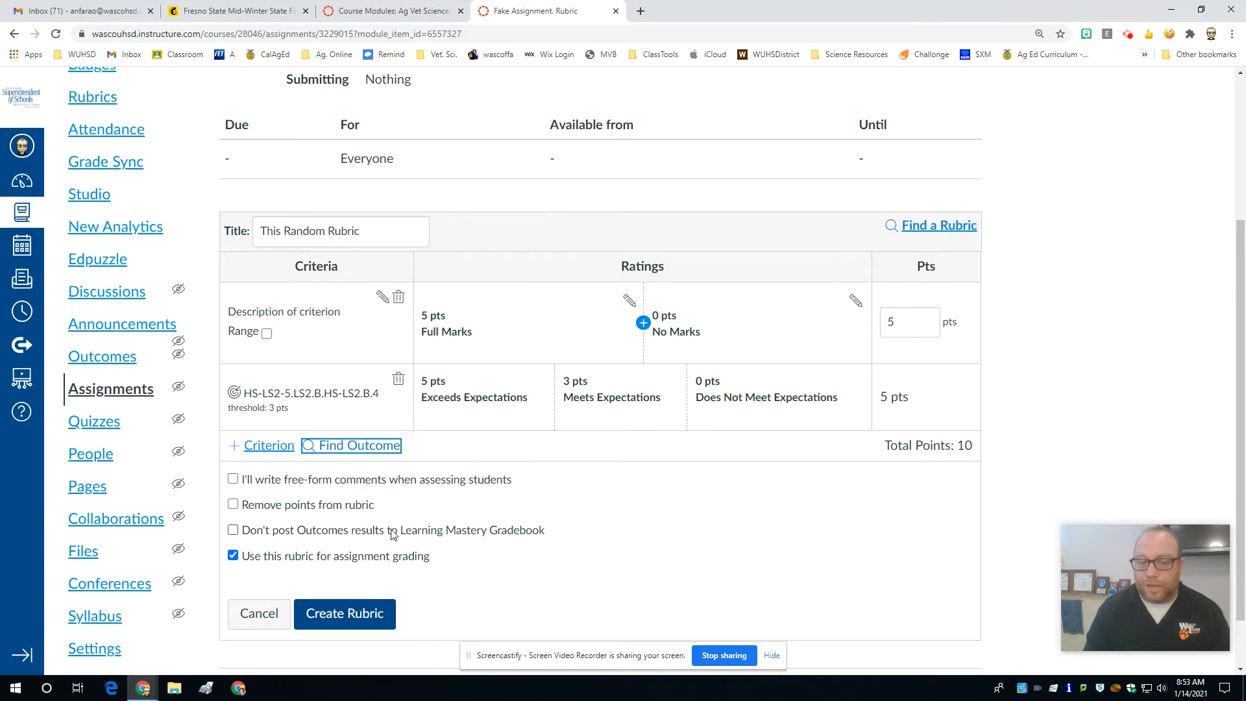
- Keep outcome results out of the Learning Mastery Gradebook and remove the HS-LS2-5.LS2.B.HS-LS2.B.4 outcome criterion from the rubric
left_click(233, 530)
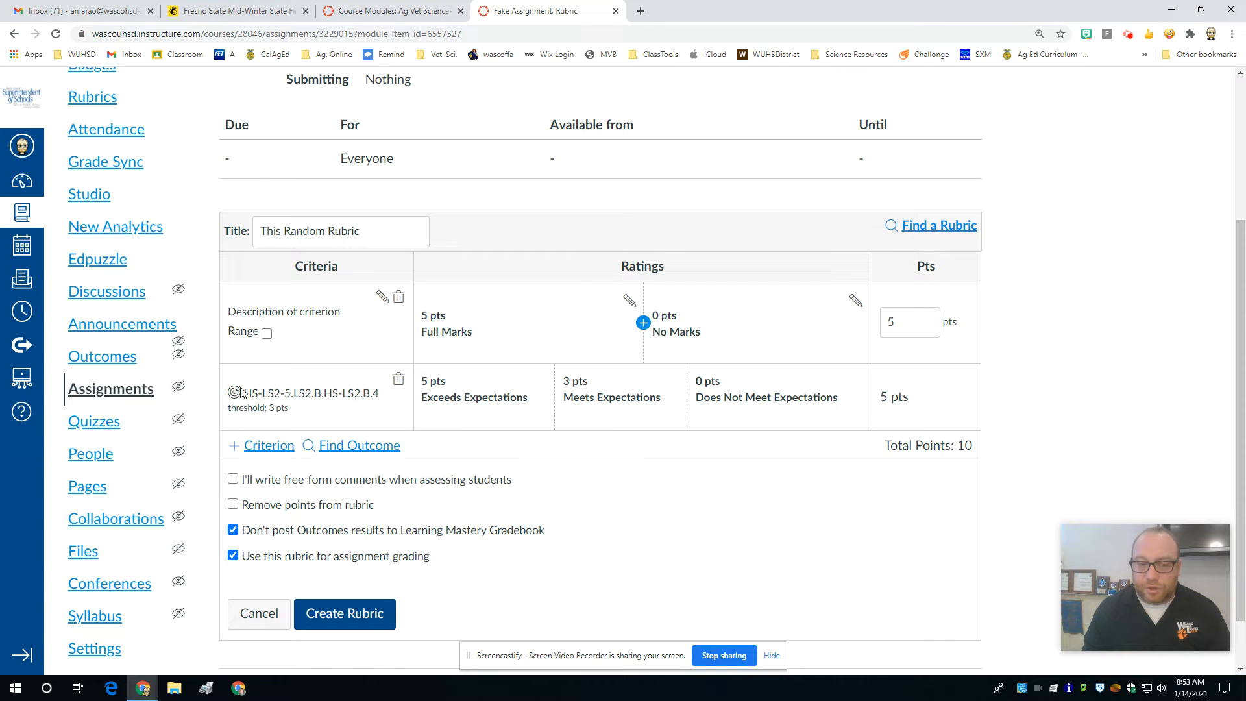
left_click(398, 381)
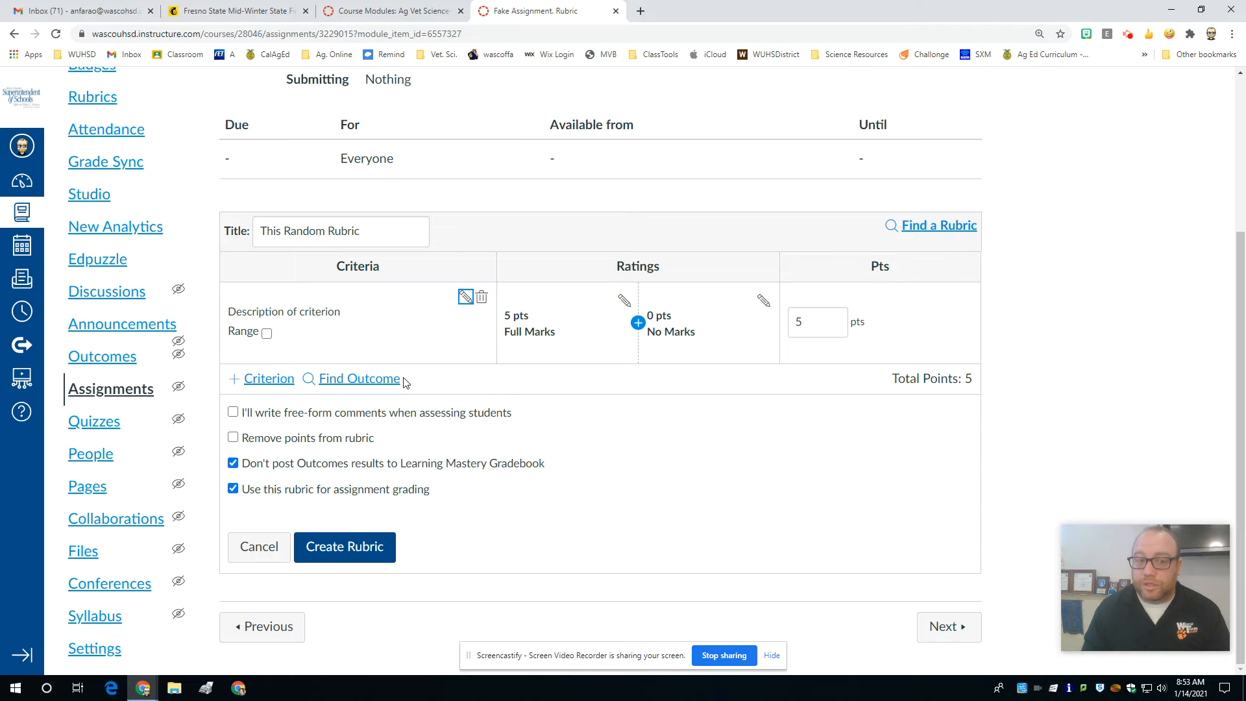
- Add a new criterion with the description "Sentences Used" to the rubric
left_click(266, 379)
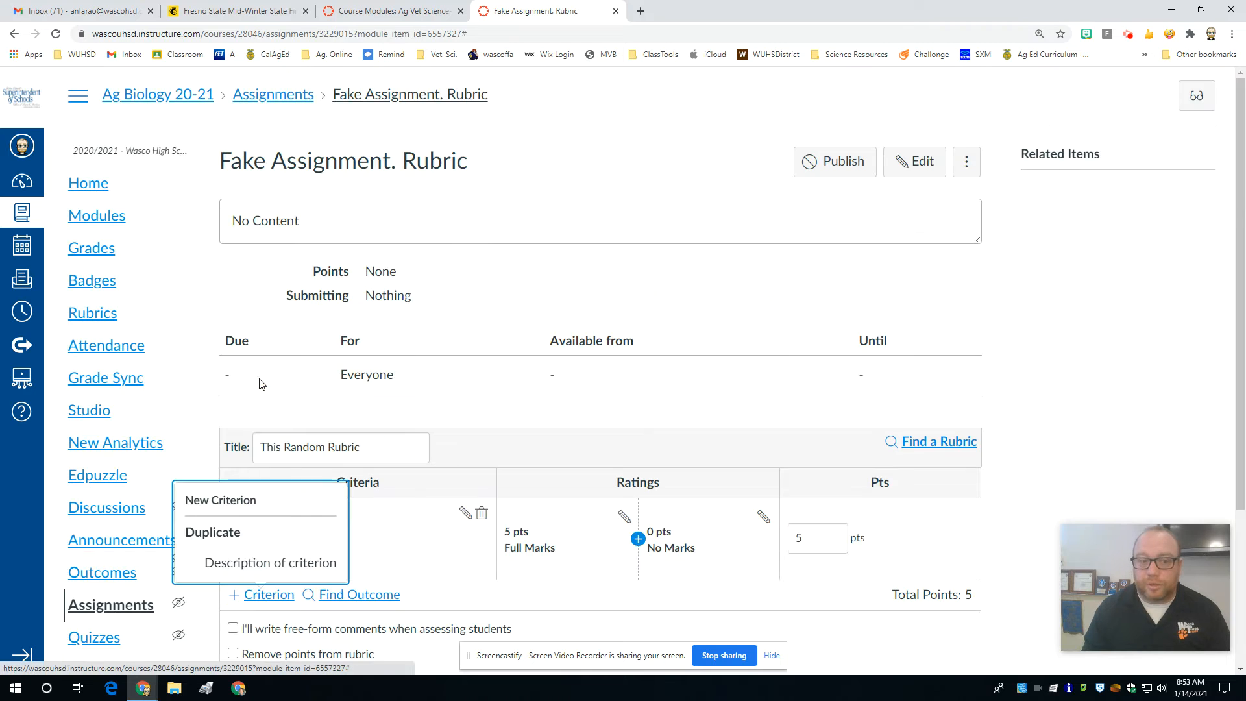
left_click(285, 501)
left_click(508, 315)
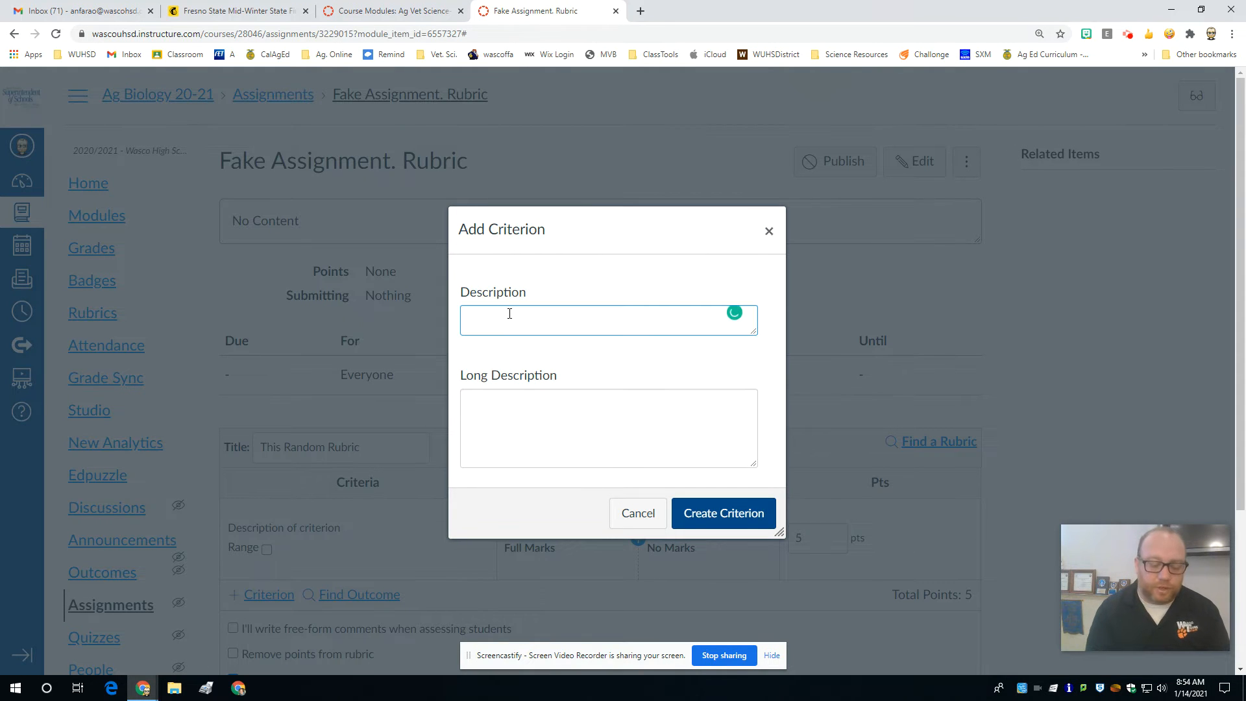
type("Sentences Used")
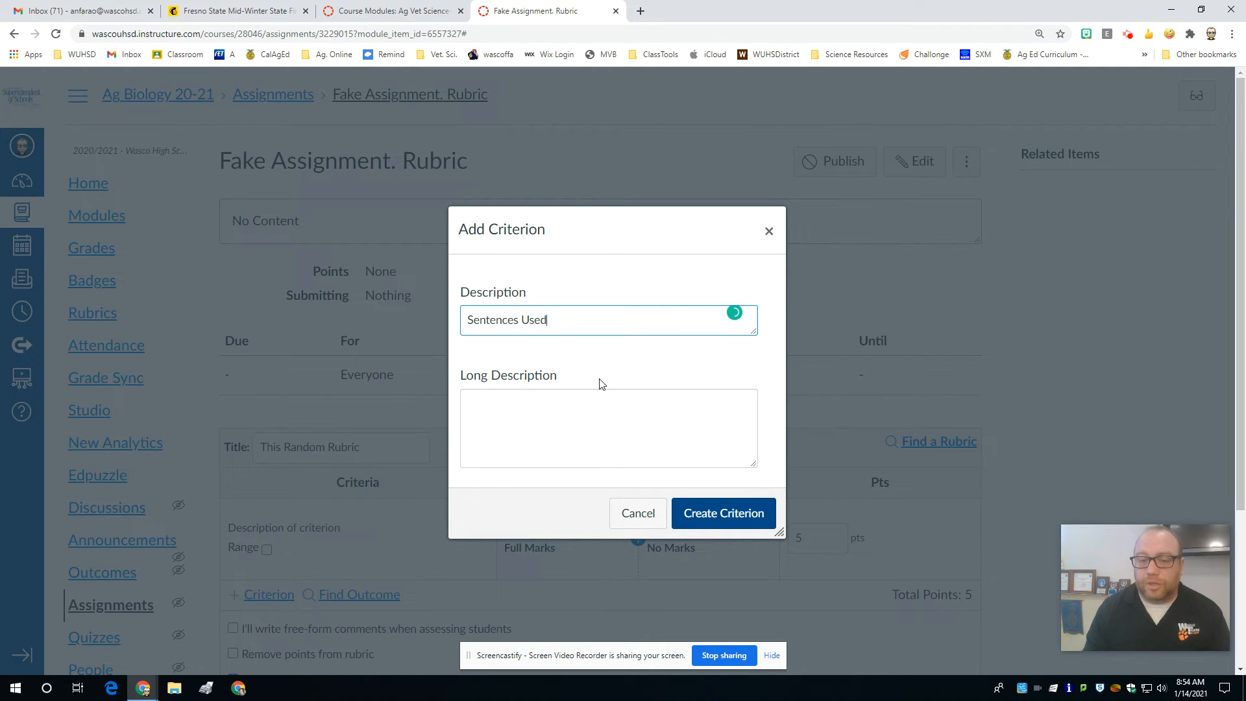
left_click(724, 512)
- Add a middle 3-point rating titled "2 Sentences" to the "Sentences Used" criterion
scroll(415, 516, "down", 3)
scroll(415, 516, "down", 2)
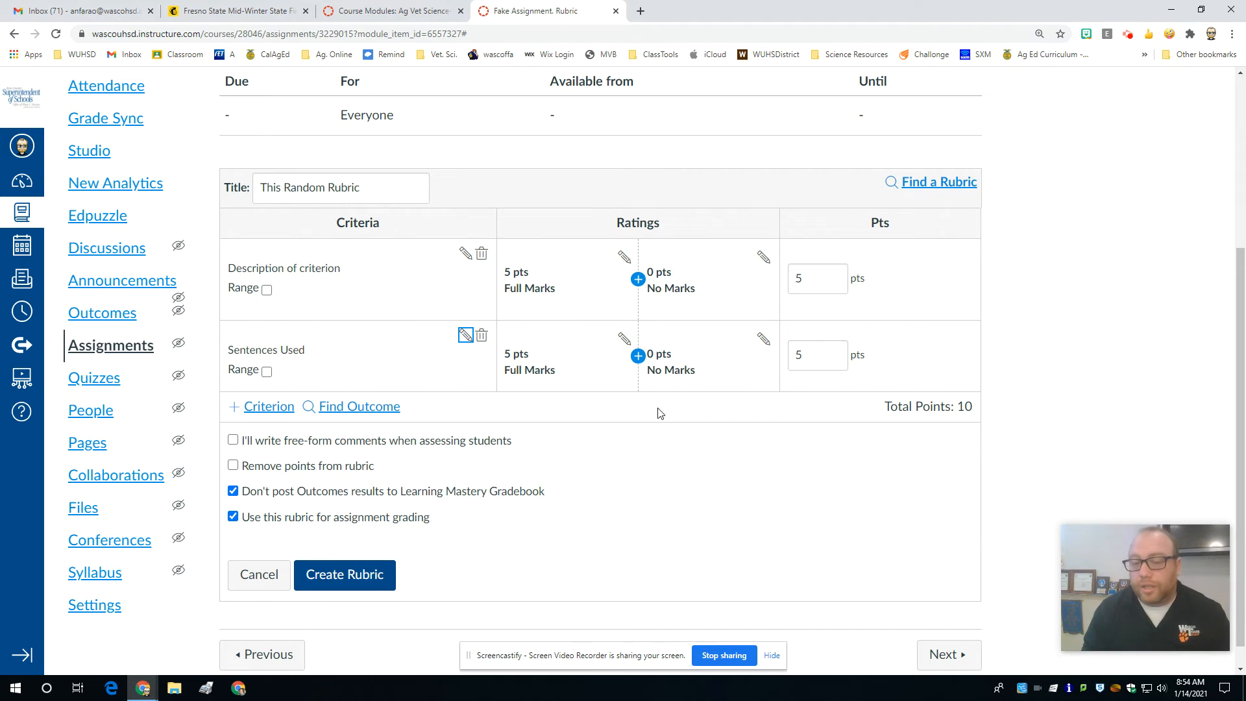
left_click(638, 356)
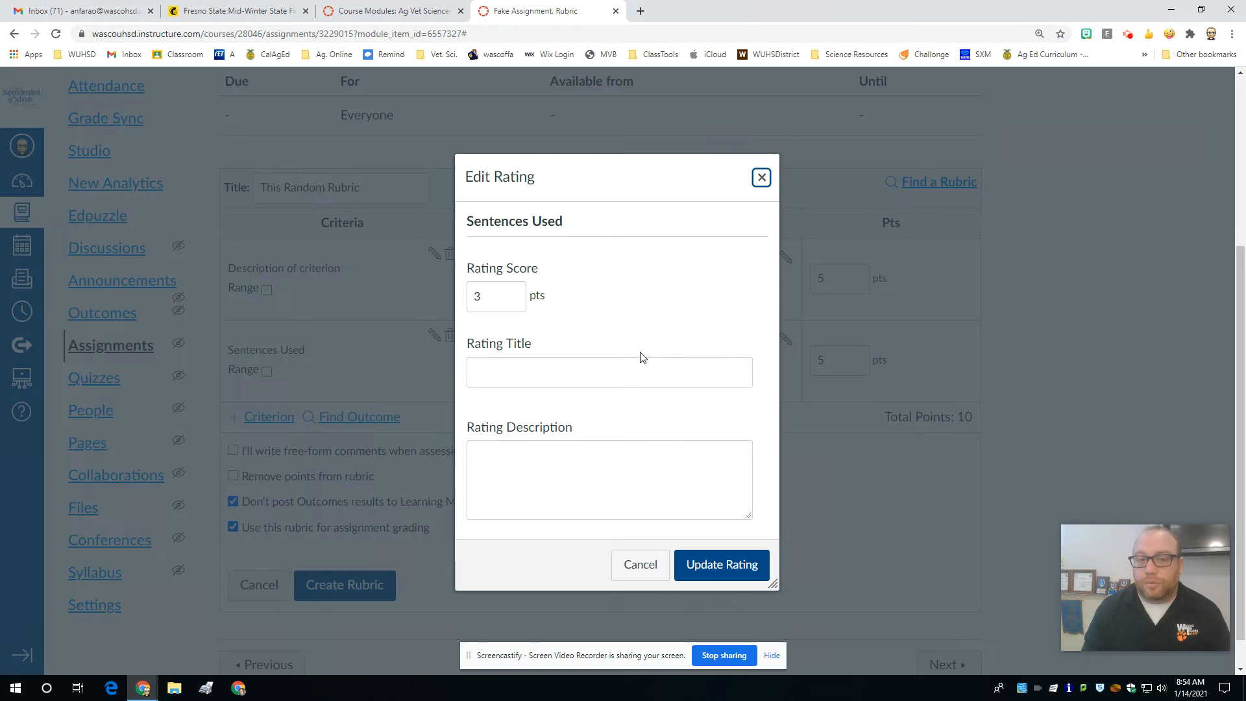
left_click(504, 378)
type("2")
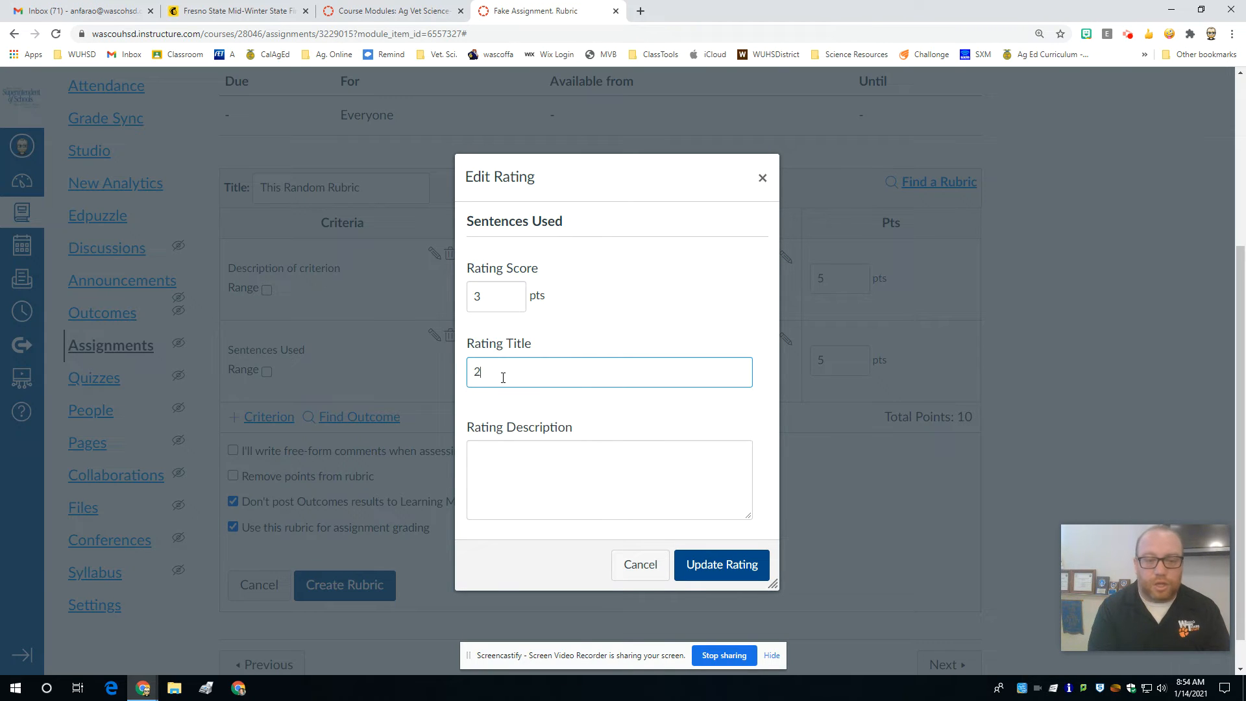
type(" Sentences")
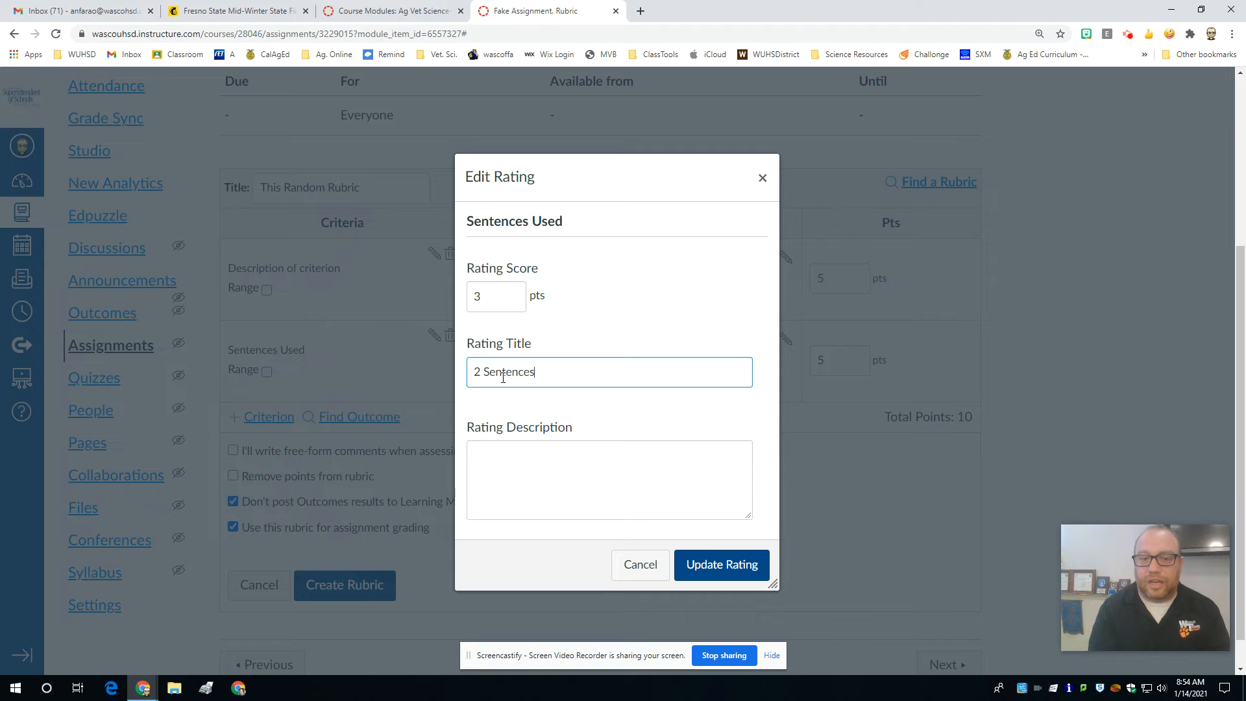
left_click(553, 470)
left_click(765, 572)
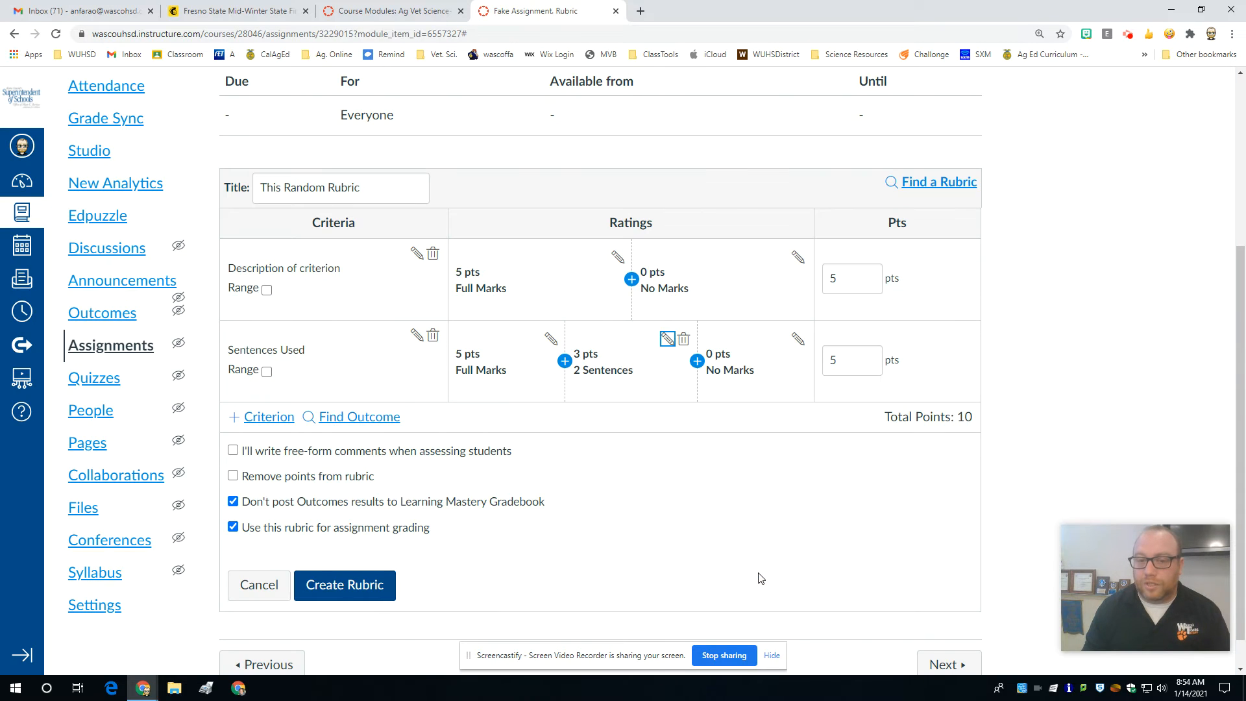
- Set the "Full Marks" rating of the "Sentences Used" criterion to 4 points with the description "3 s"
left_click(550, 338)
double_click(494, 327)
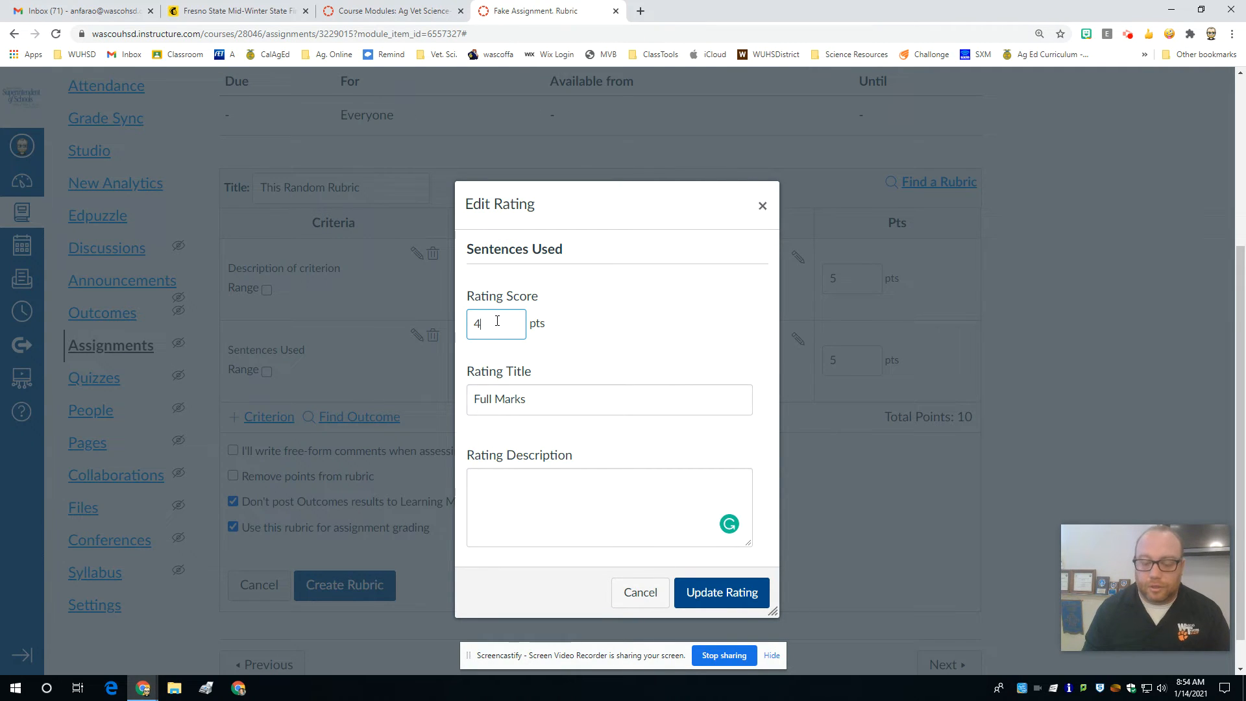
left_click(495, 483)
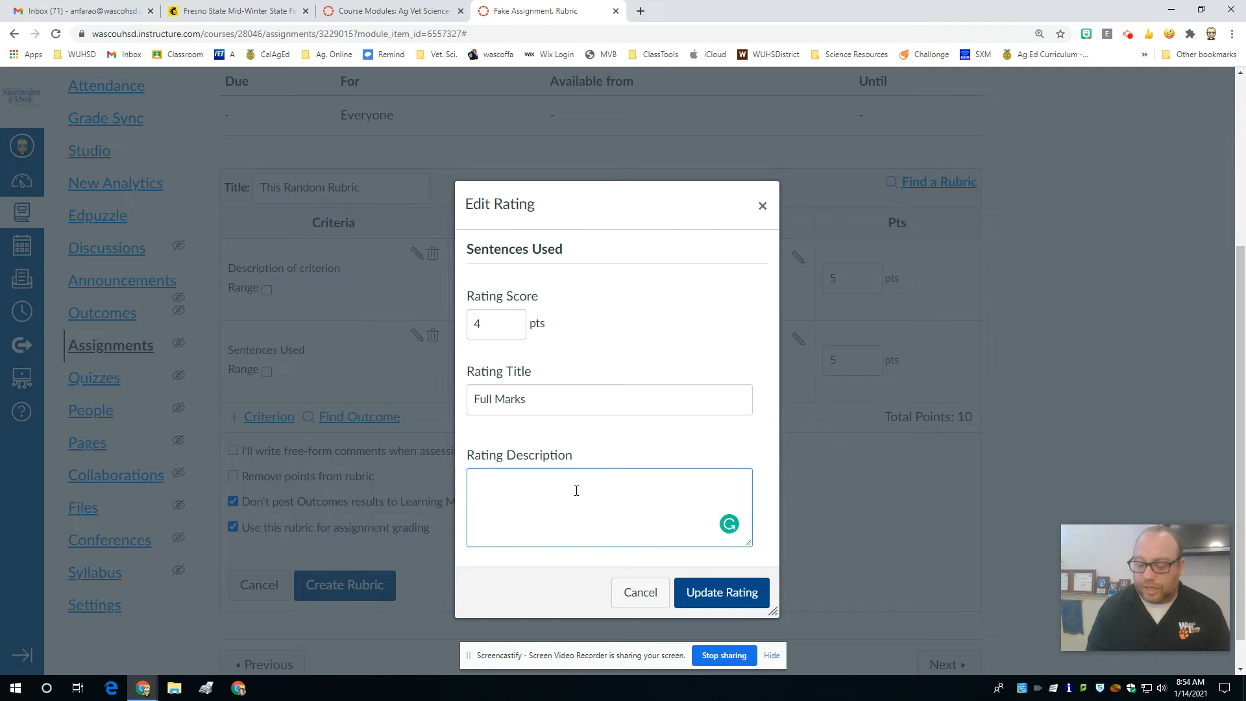
type("3 s")
left_click(708, 592)
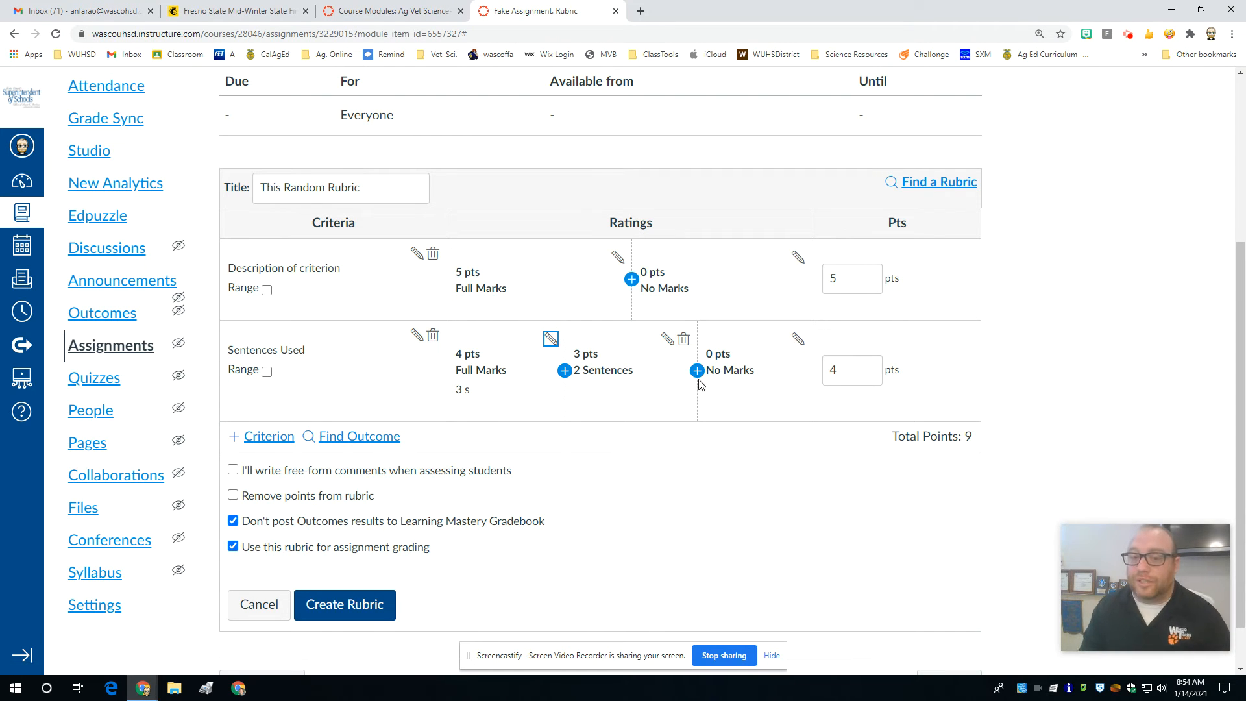
- Retitle the 0-point rating of the "Sentences Used" criterion as "No Score/Redo"
left_click(798, 339)
triple_click(517, 398)
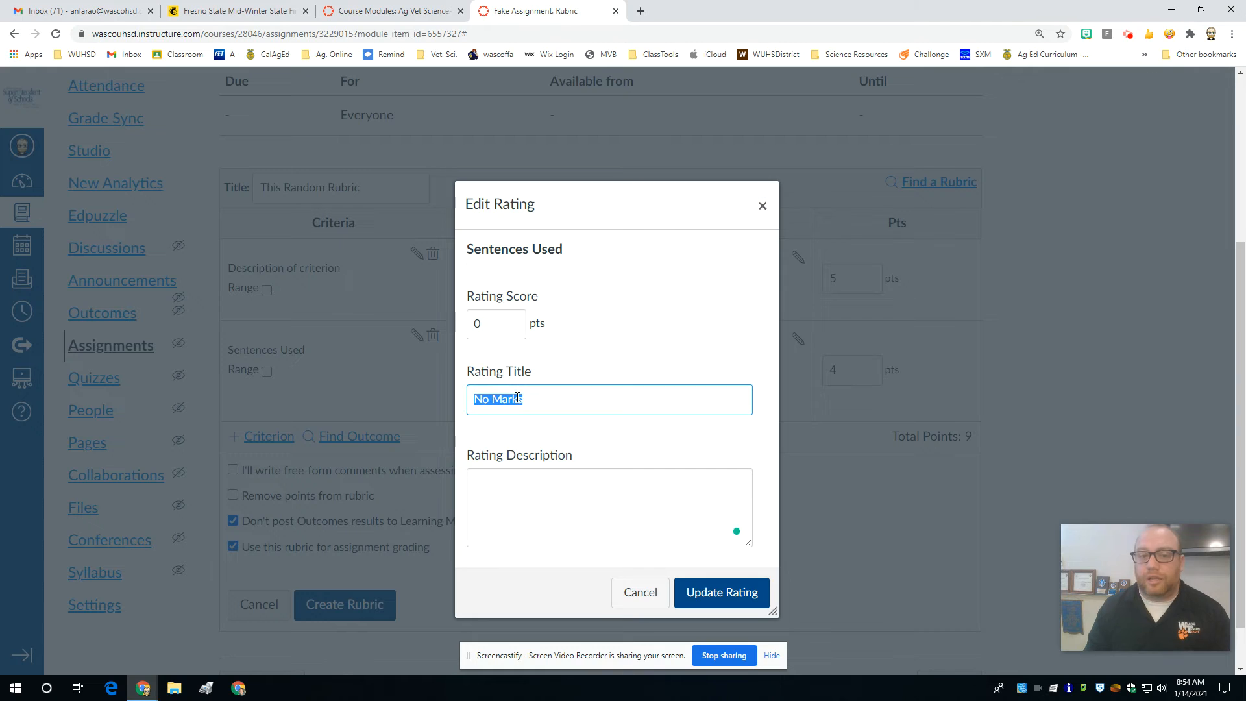
type("No Score")
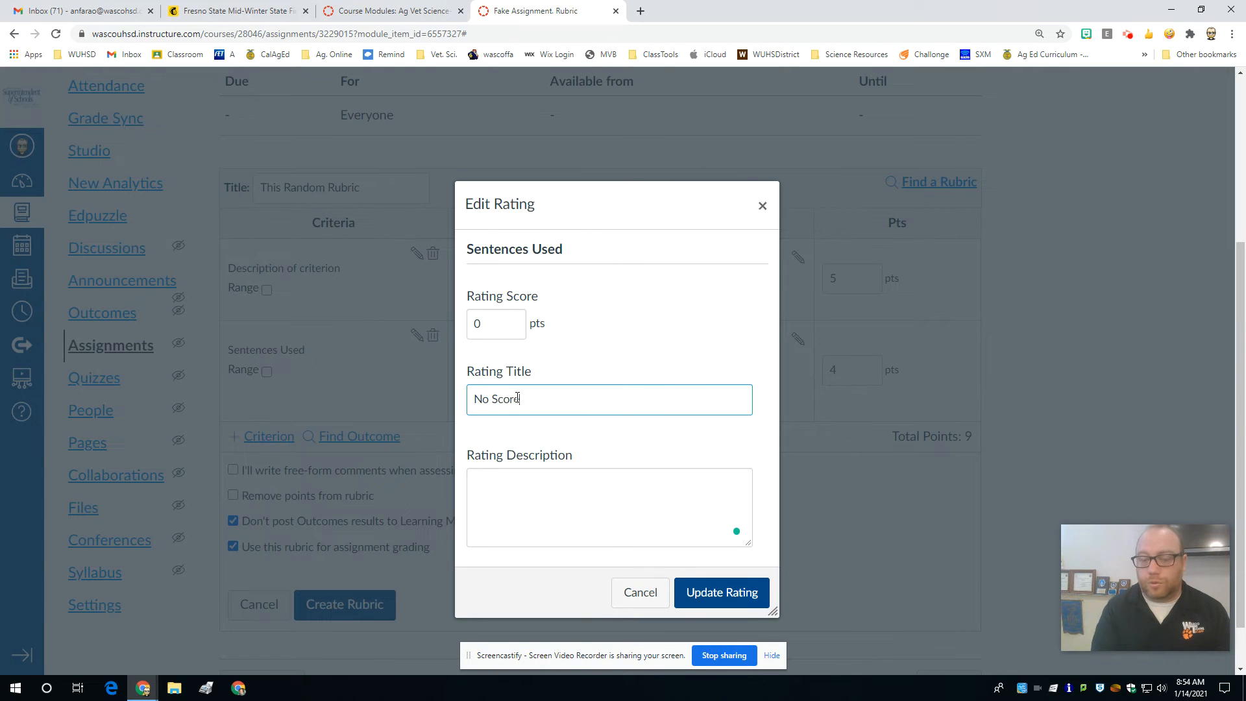
type("/Redo")
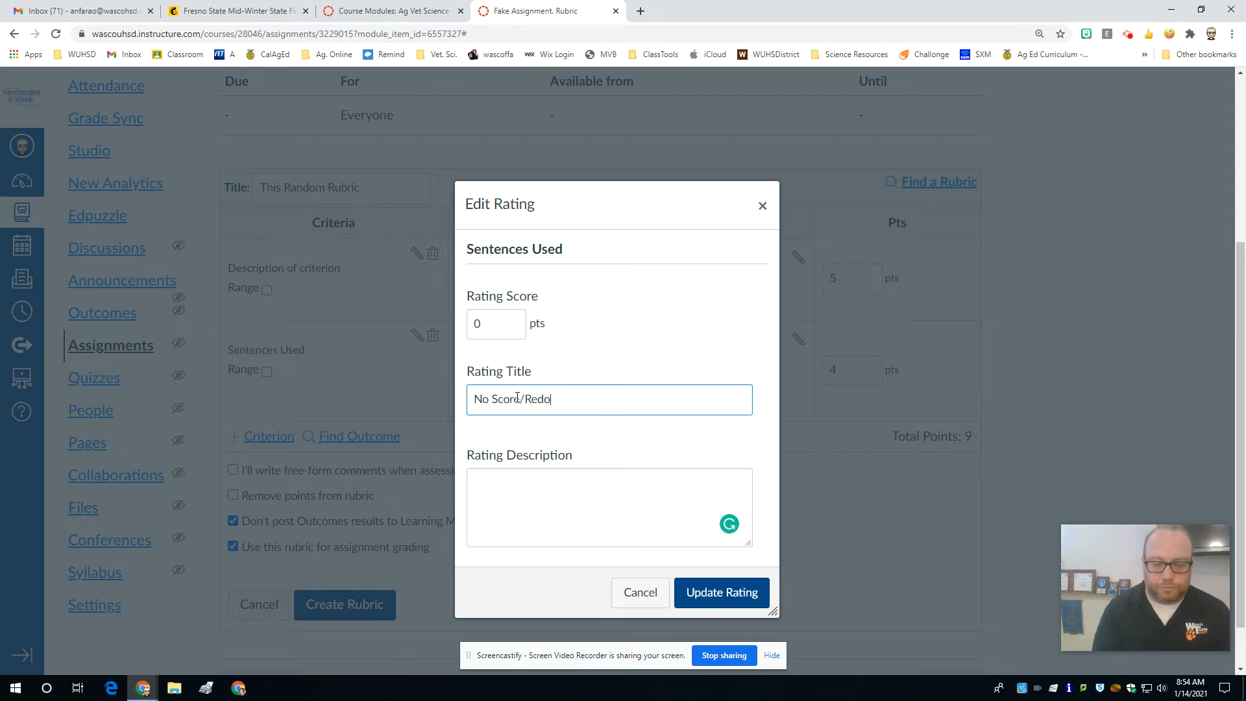
left_click(707, 591)
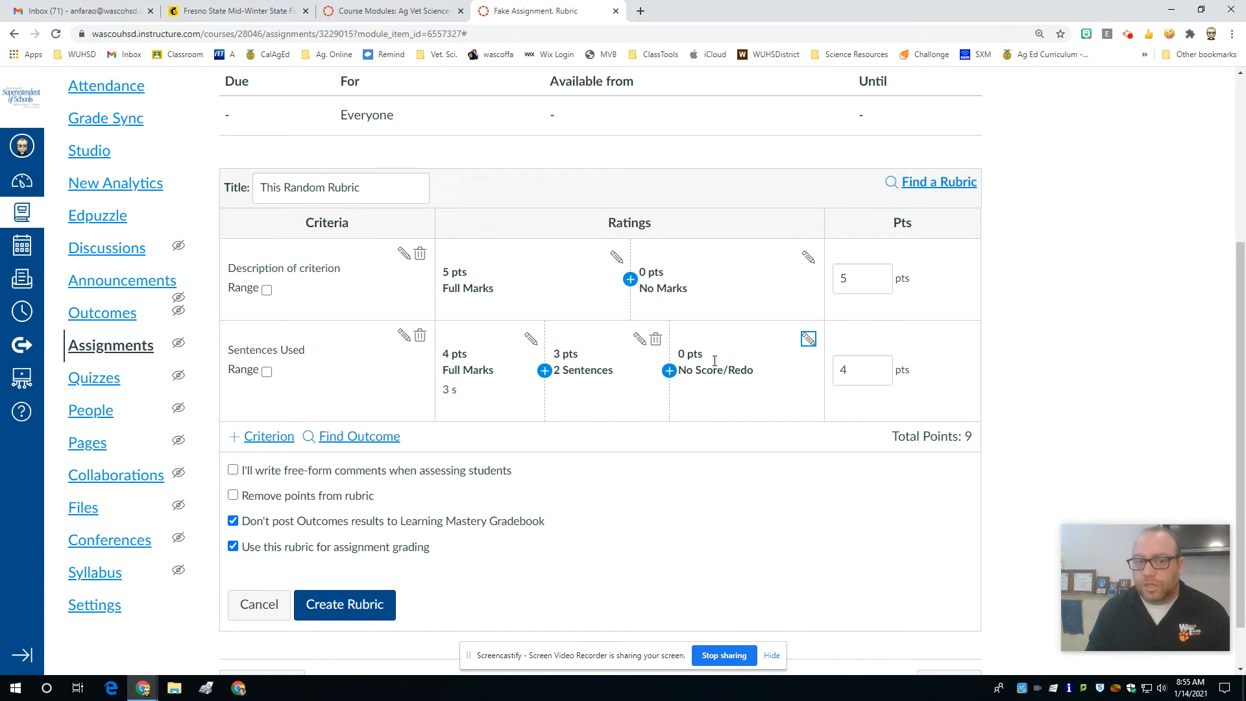
- Try the range option on the "Description of criterion" row, set its points to 3, and turn the range off again
left_click(266, 289)
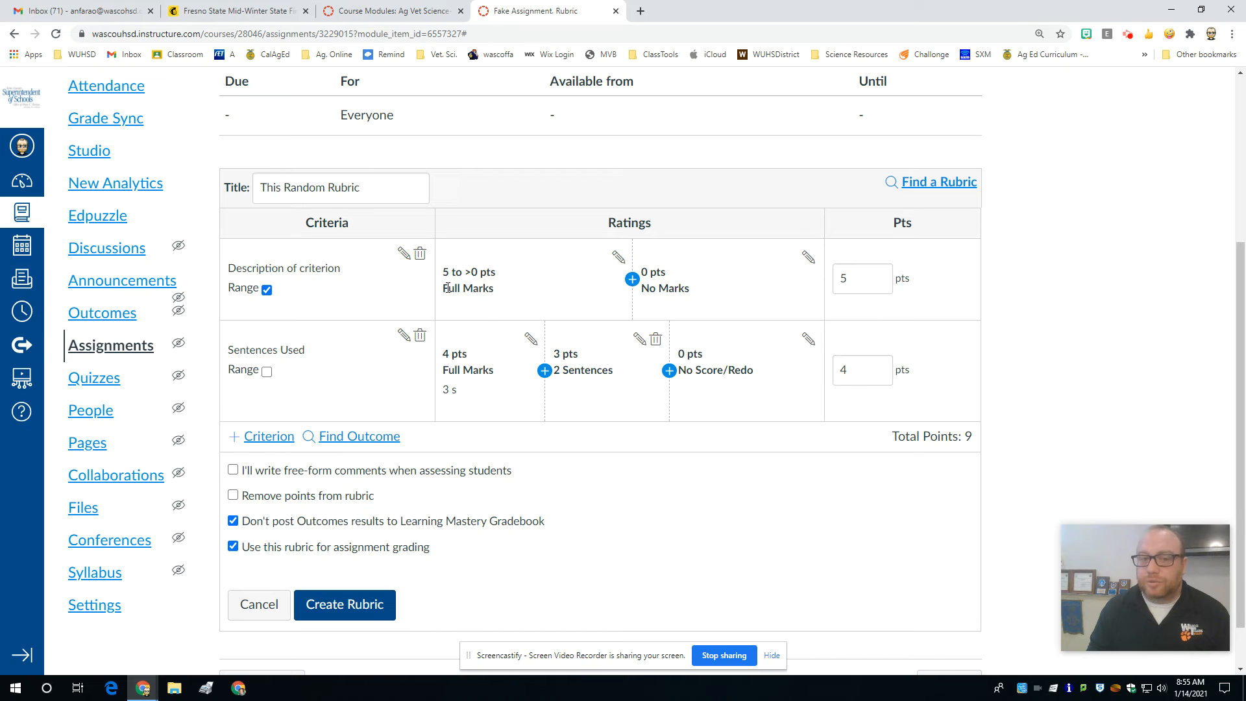
double_click(875, 288)
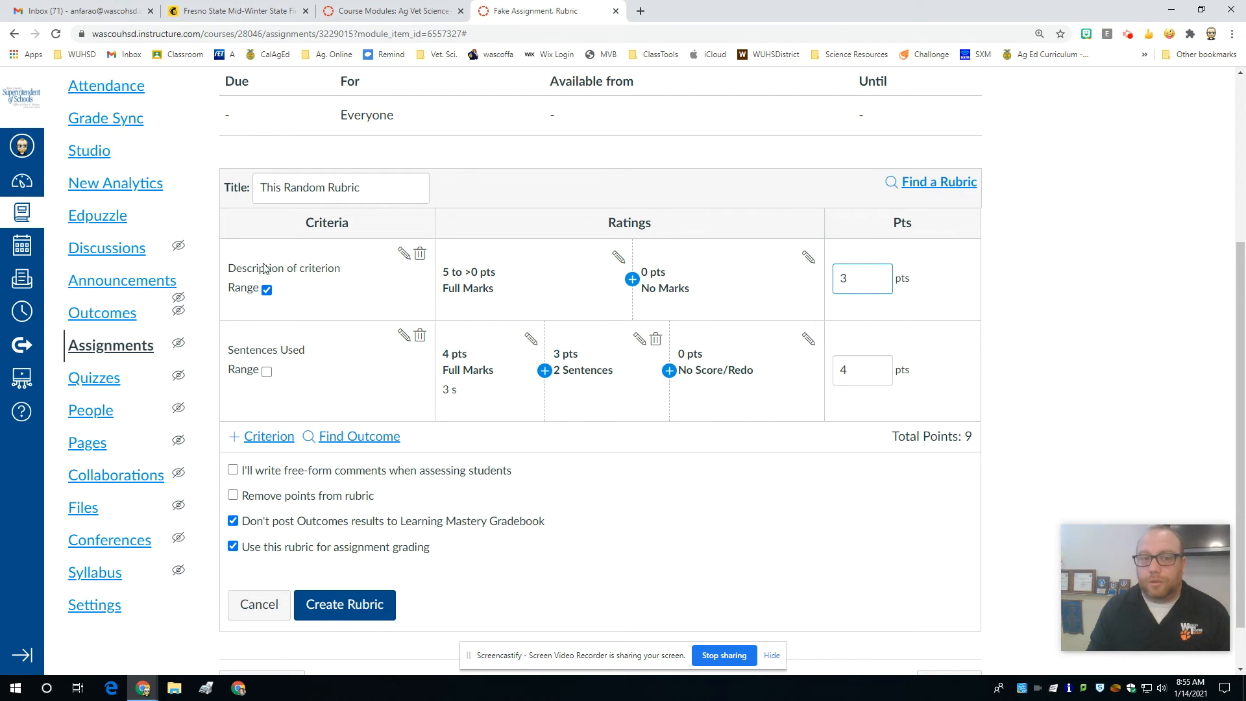
left_click(266, 289)
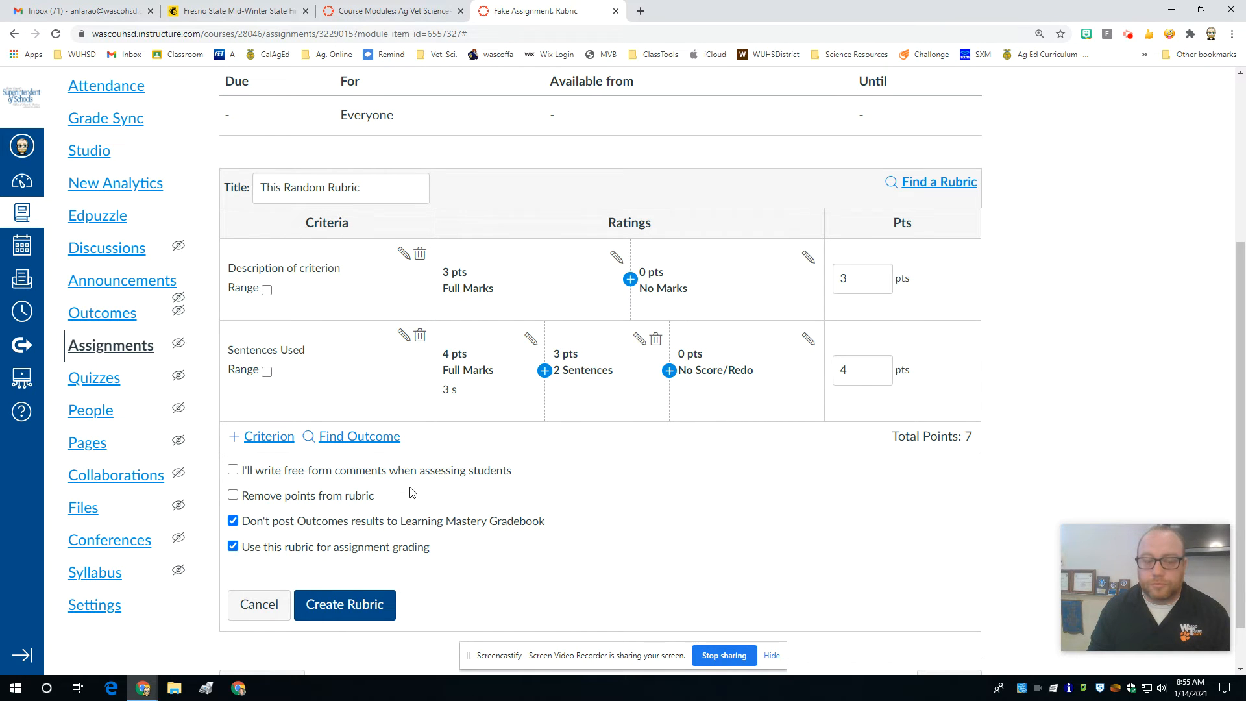
- Try removing points from the rubric together with free-form assessment comments, and turn both options off again
left_click(233, 495)
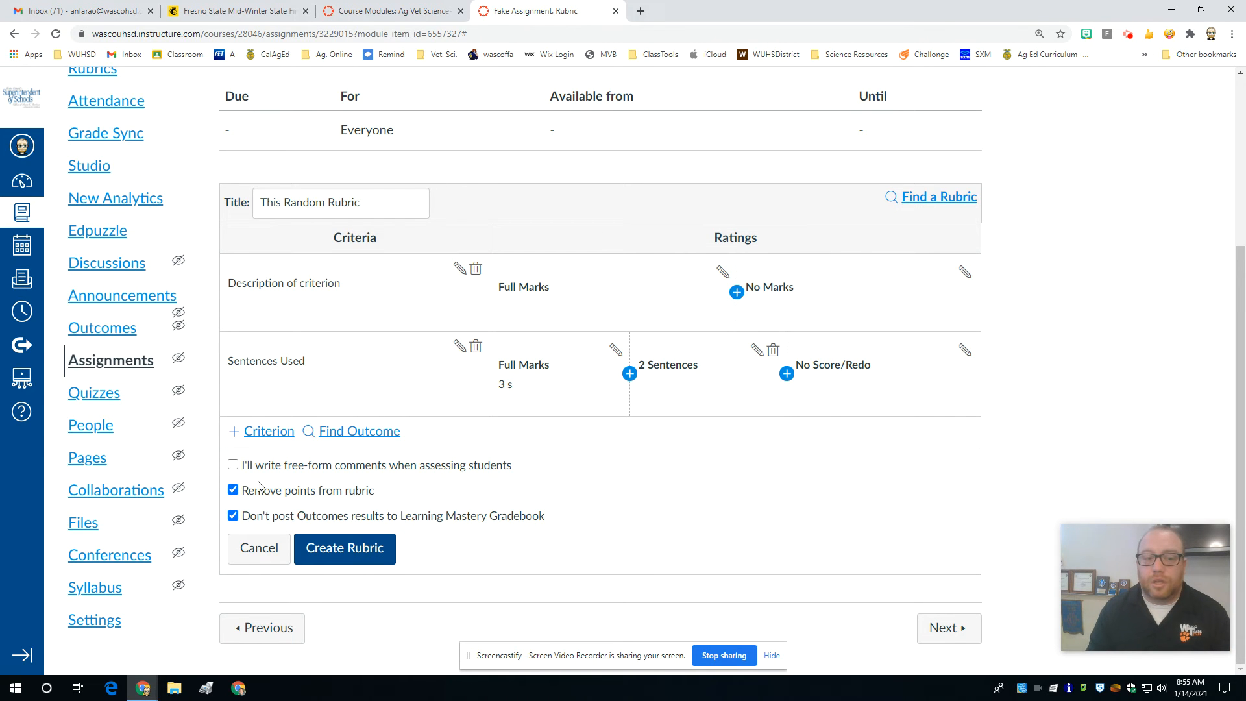
left_click(233, 465)
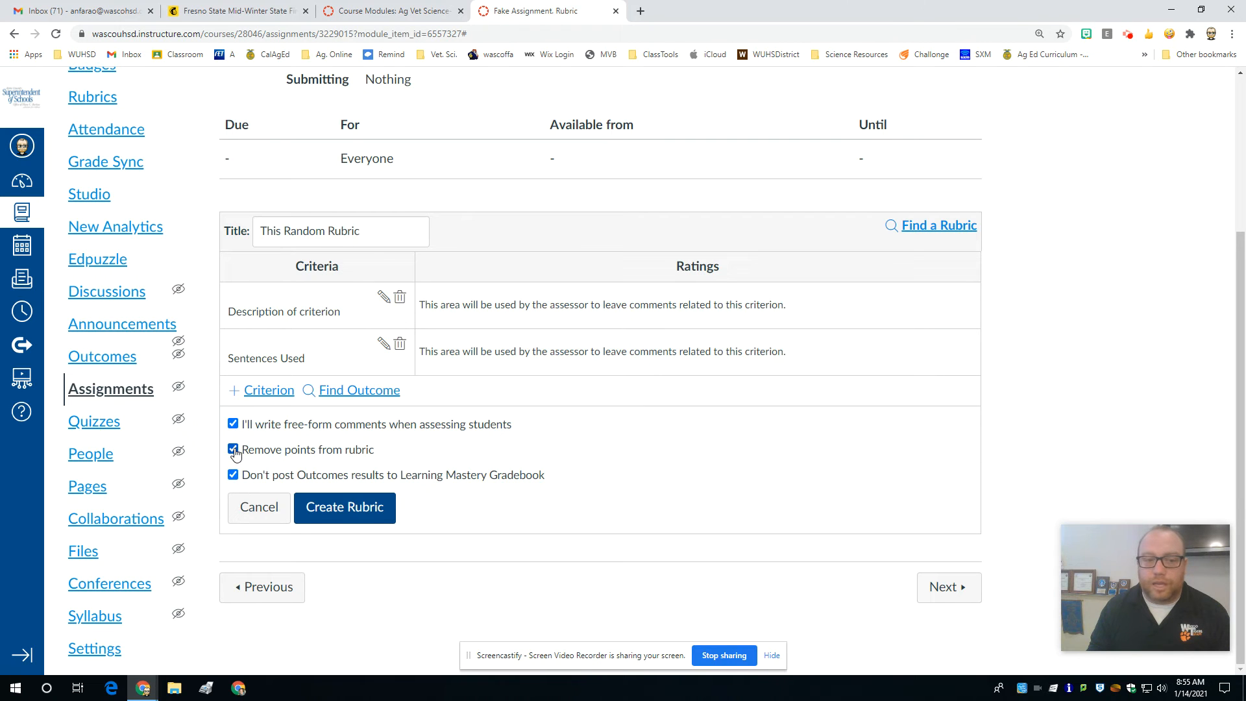
left_click(232, 423)
left_click(232, 490)
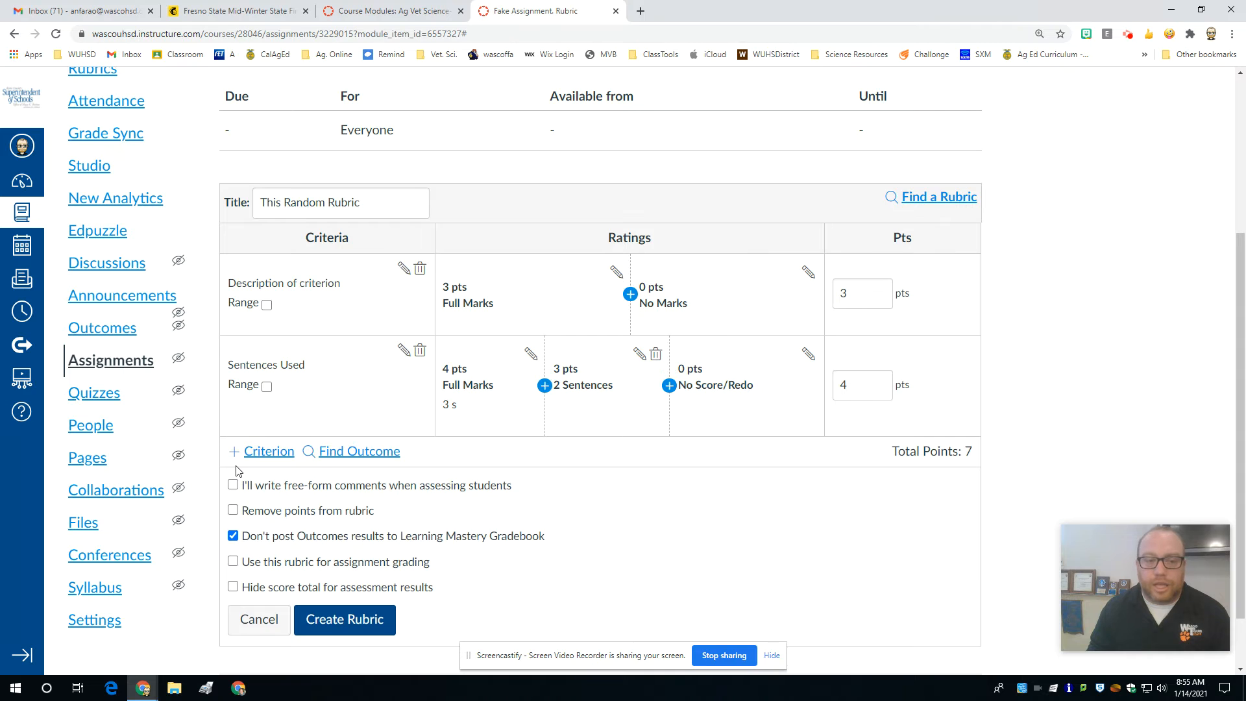
- Enable free-form comments for assessing students and set the rubric to be used for assignment grading
left_click(232, 485)
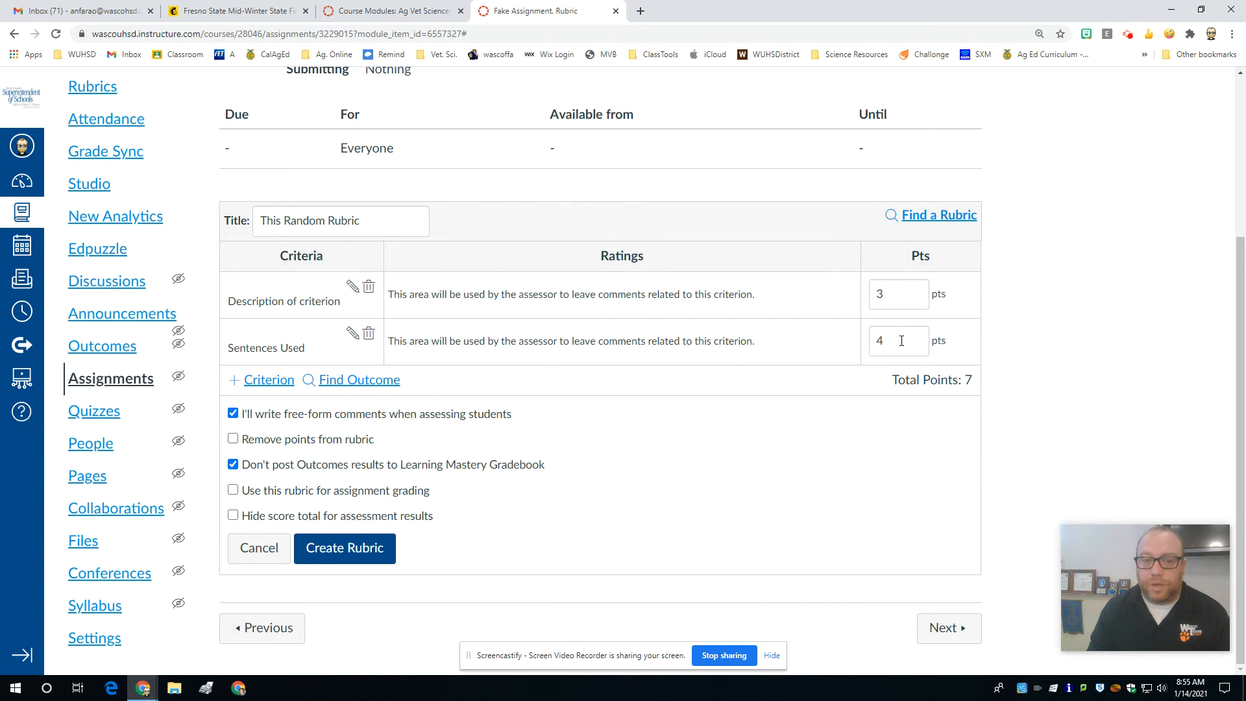
left_click(234, 440)
left_click(233, 448)
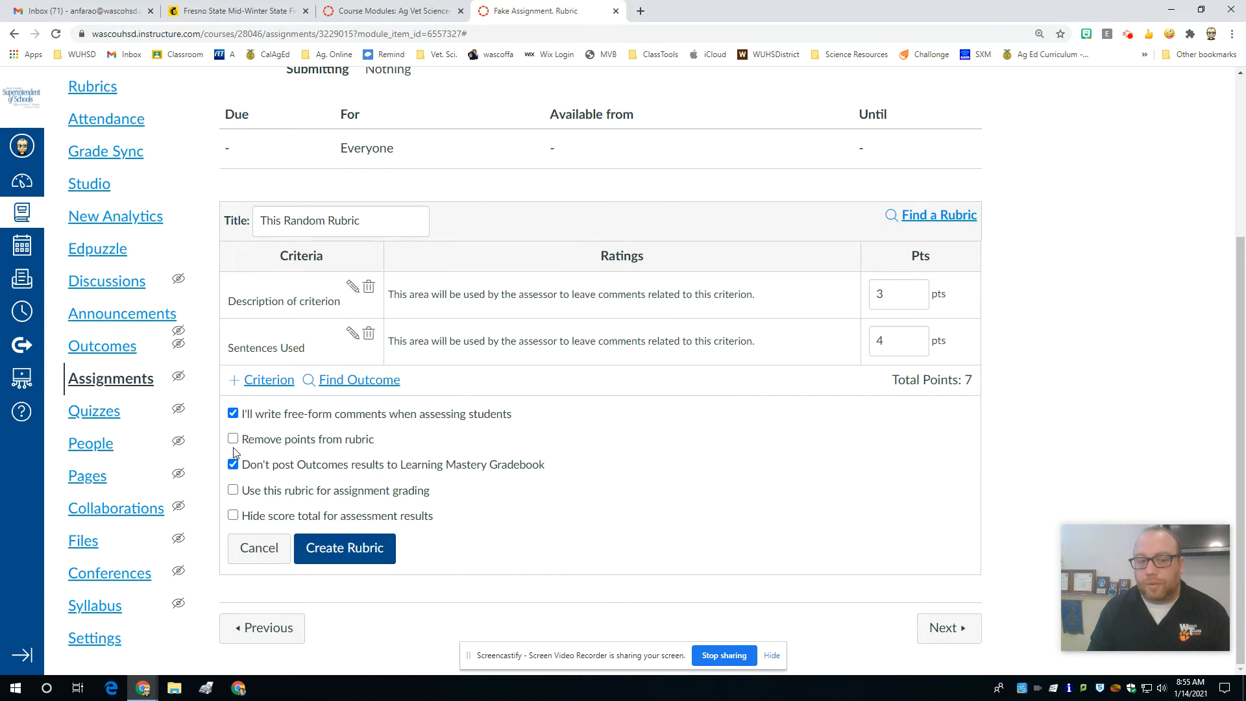
left_click(233, 491)
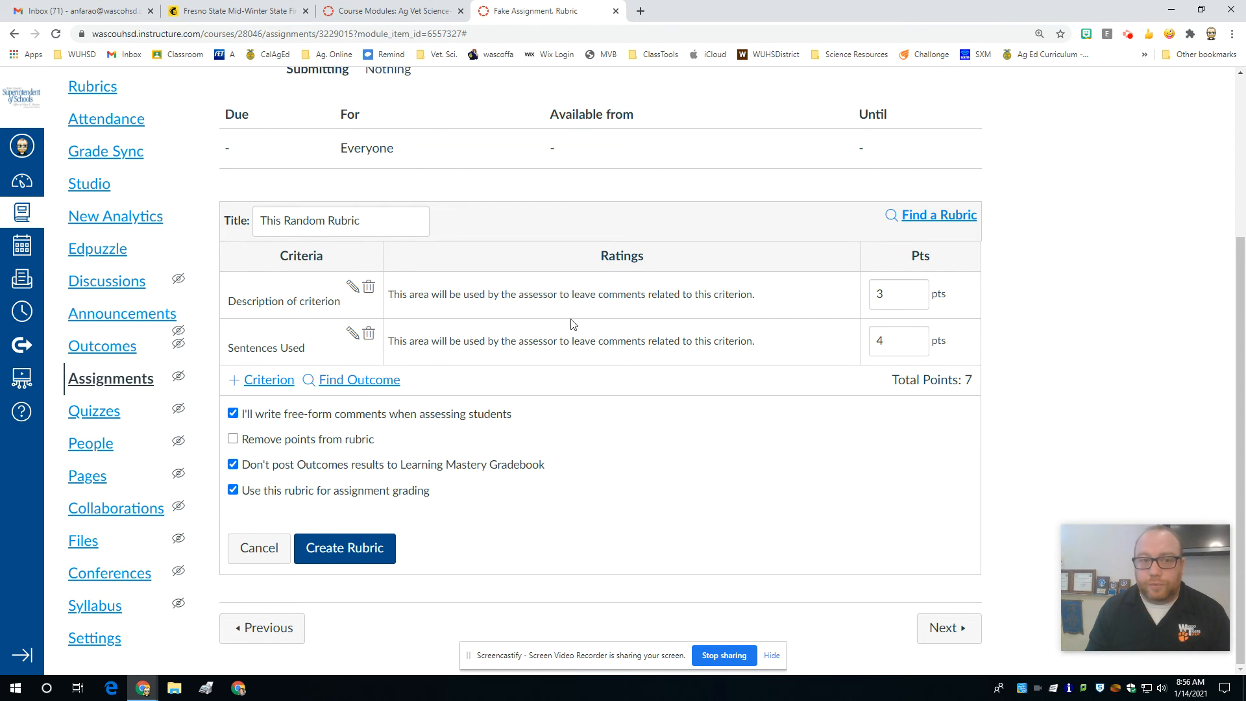
- Go to the course gradebook and open the "2.1 Goals" graded discussion to look through its instructions and student replies
scroll(678, 321, "up", 4)
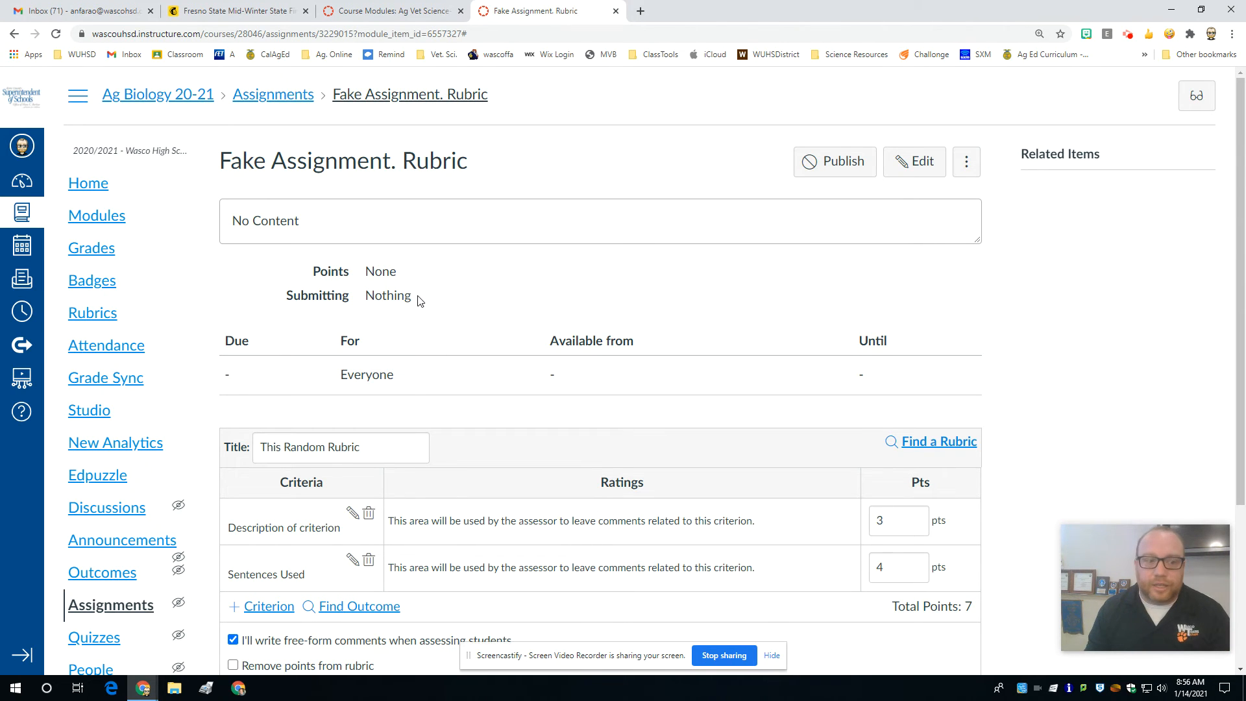
left_click(81, 251)
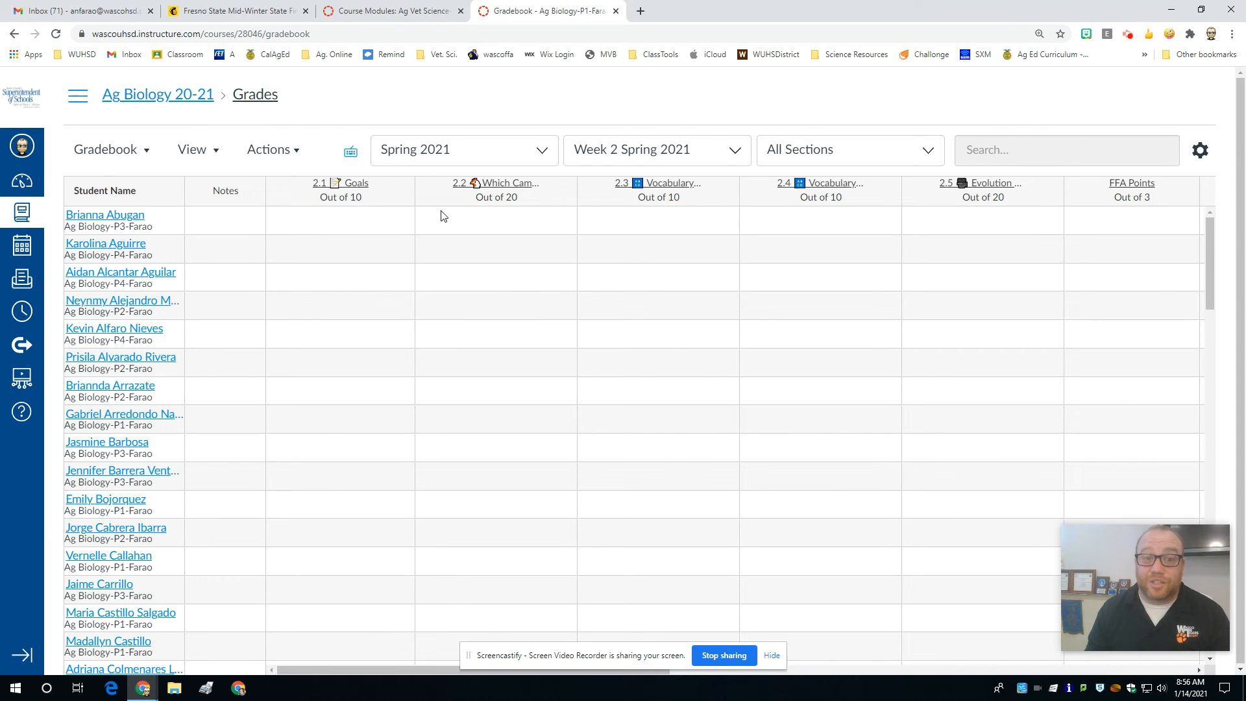
left_click(354, 186)
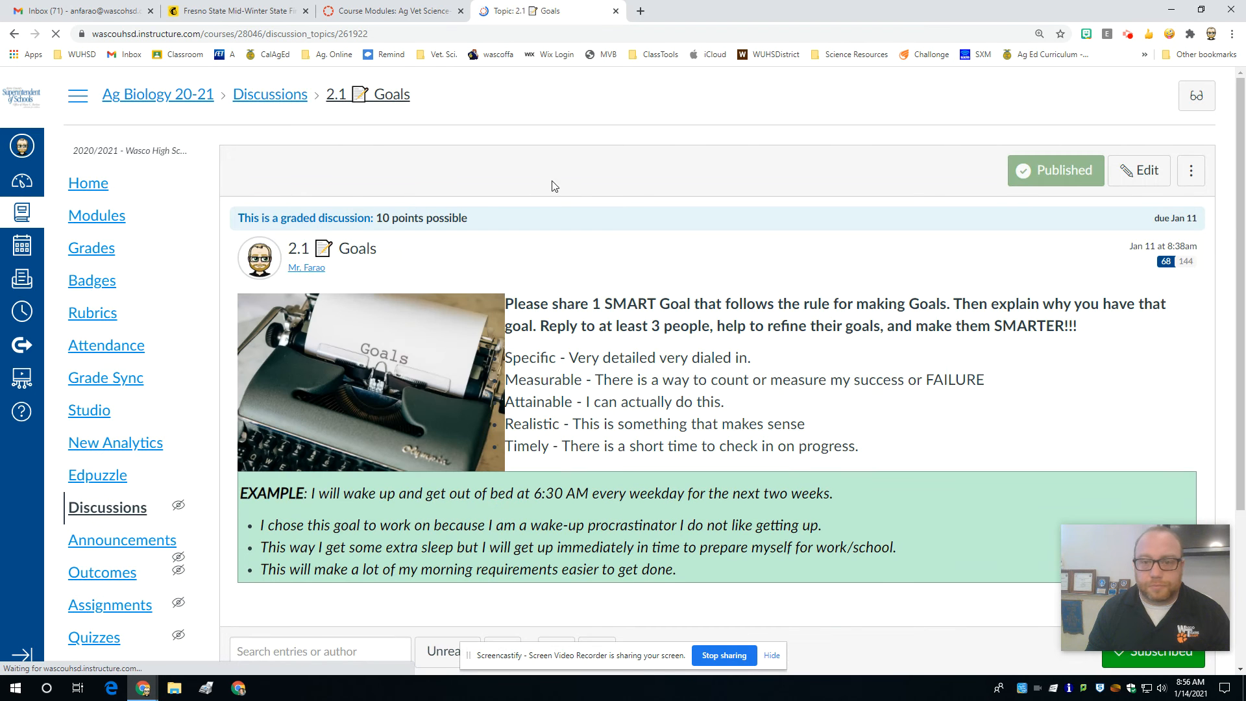
scroll(481, 488, "down", 3)
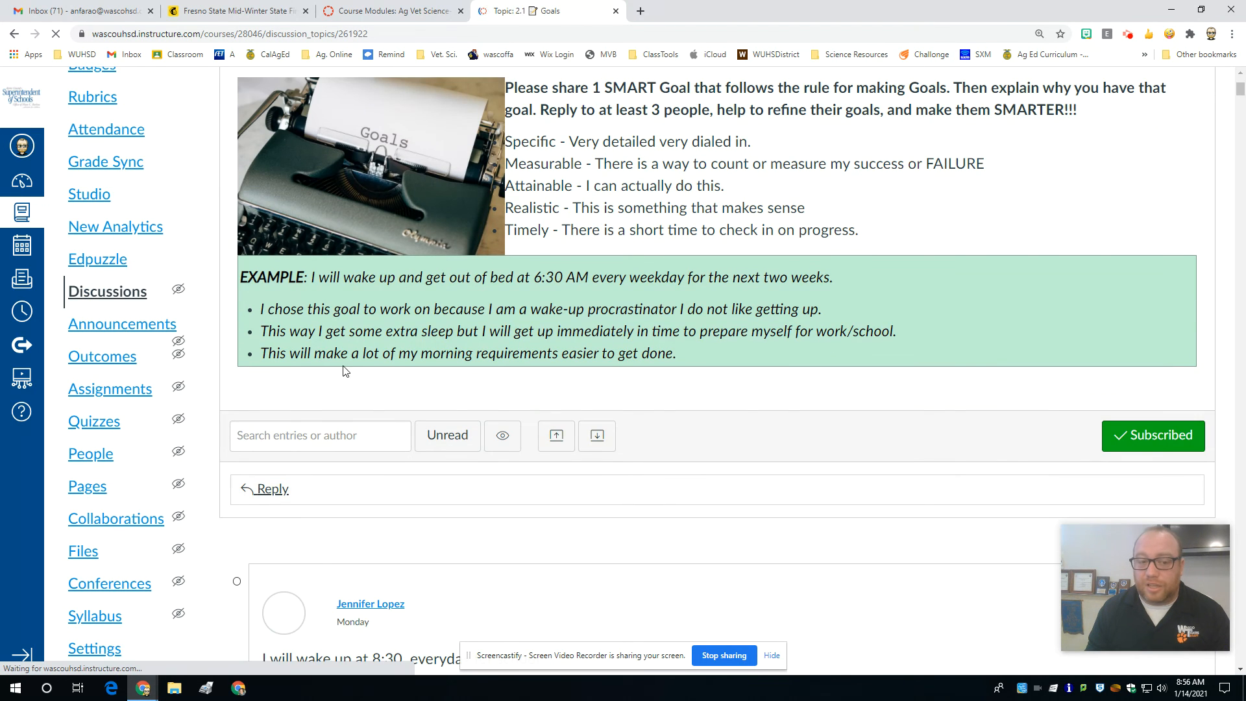
scroll(568, 280, "down", 10)
scroll(696, 351, "up", 13)
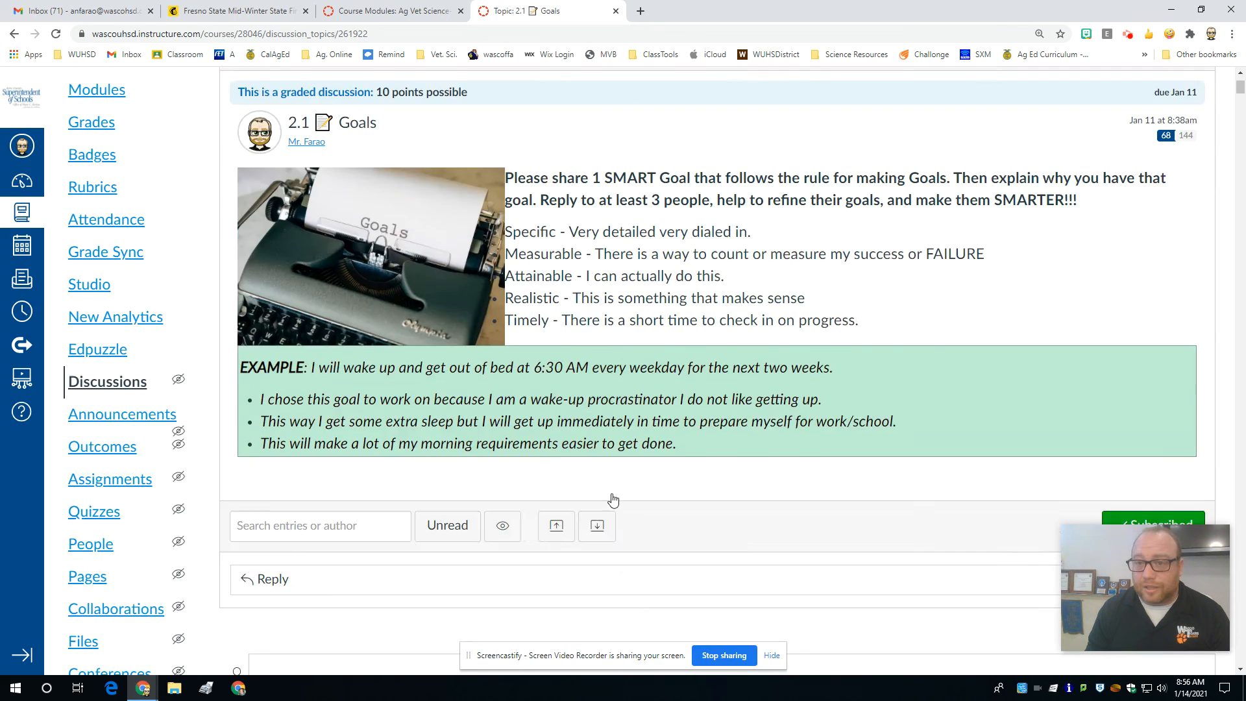
- Show the rubric attached to the "2.1 Goals" discussion, review its criteria and ratings, and close it
left_click(1191, 170)
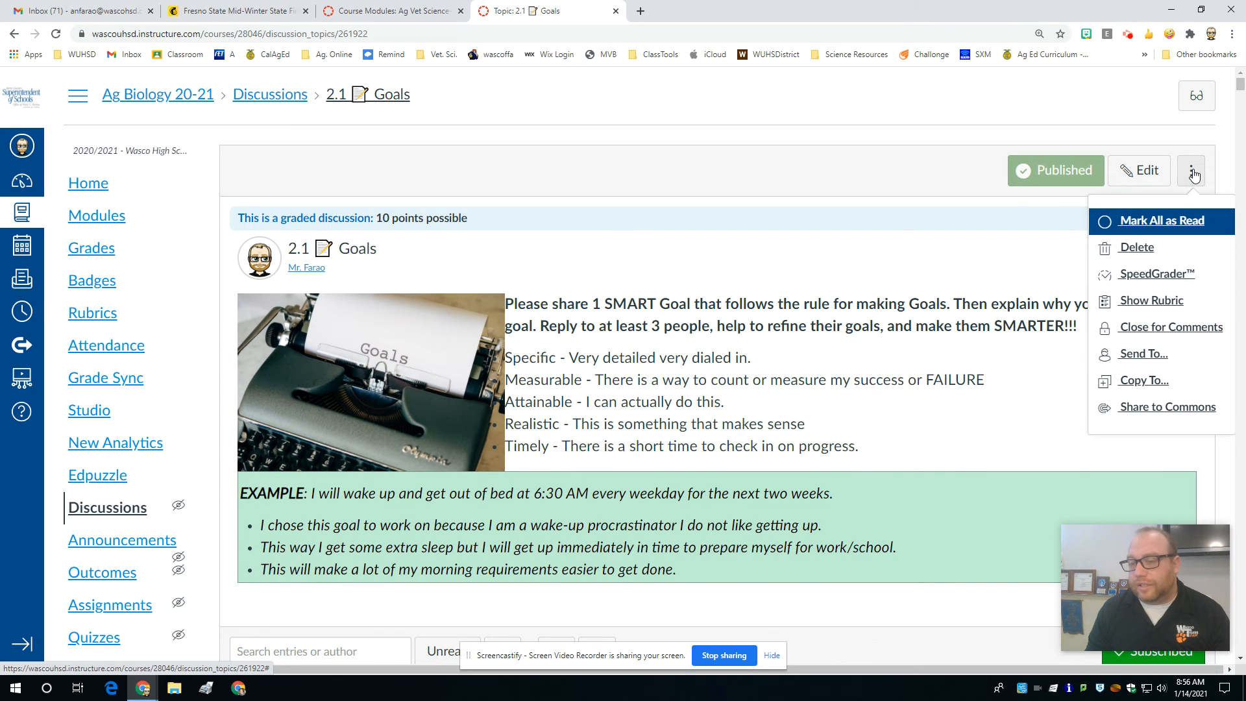
left_click(1153, 300)
scroll(611, 339, "down", 4)
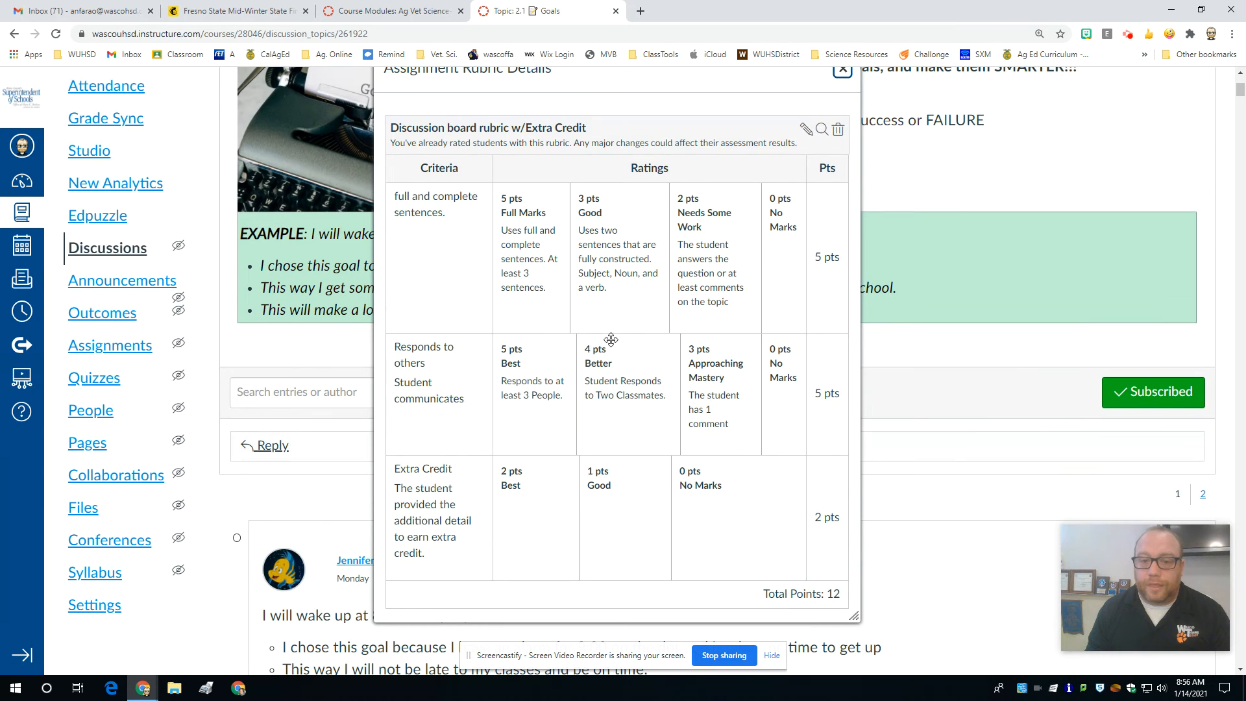
scroll(562, 468, "up", 5)
left_click(847, 338)
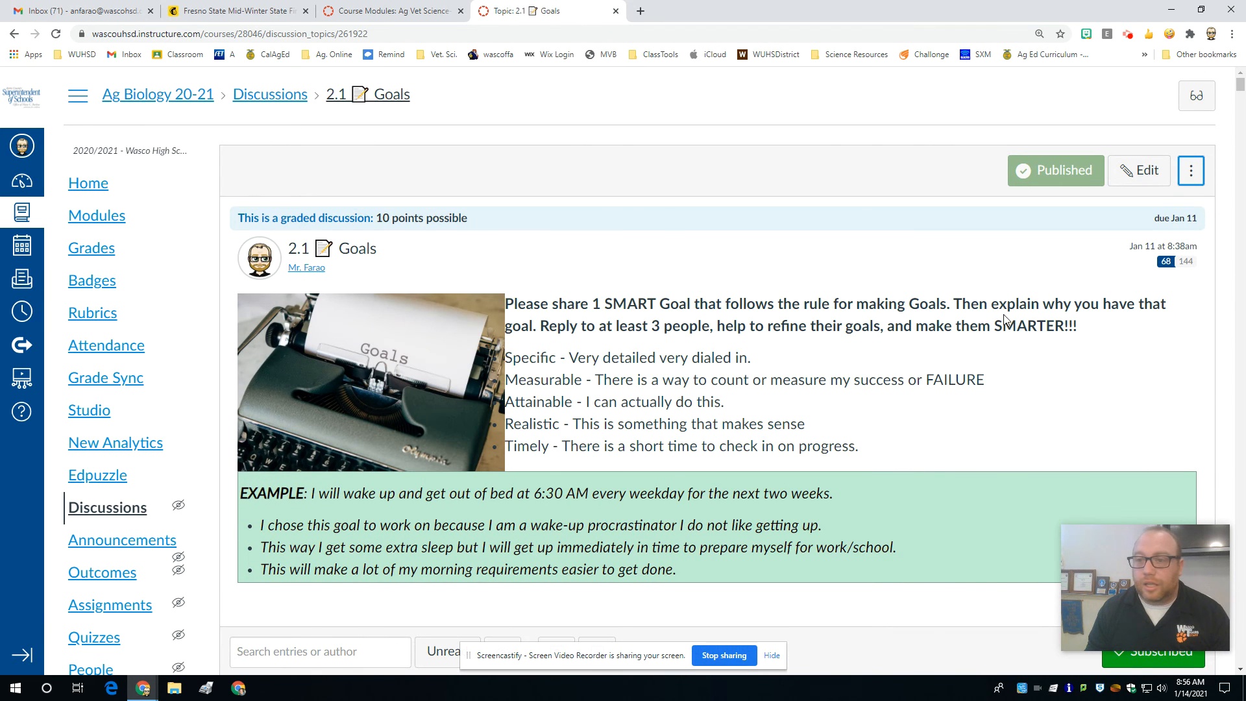
- Open the "2.1 Goals" discussion in SpeedGrader and show the rubric for grading the first student's post
left_click(1200, 167)
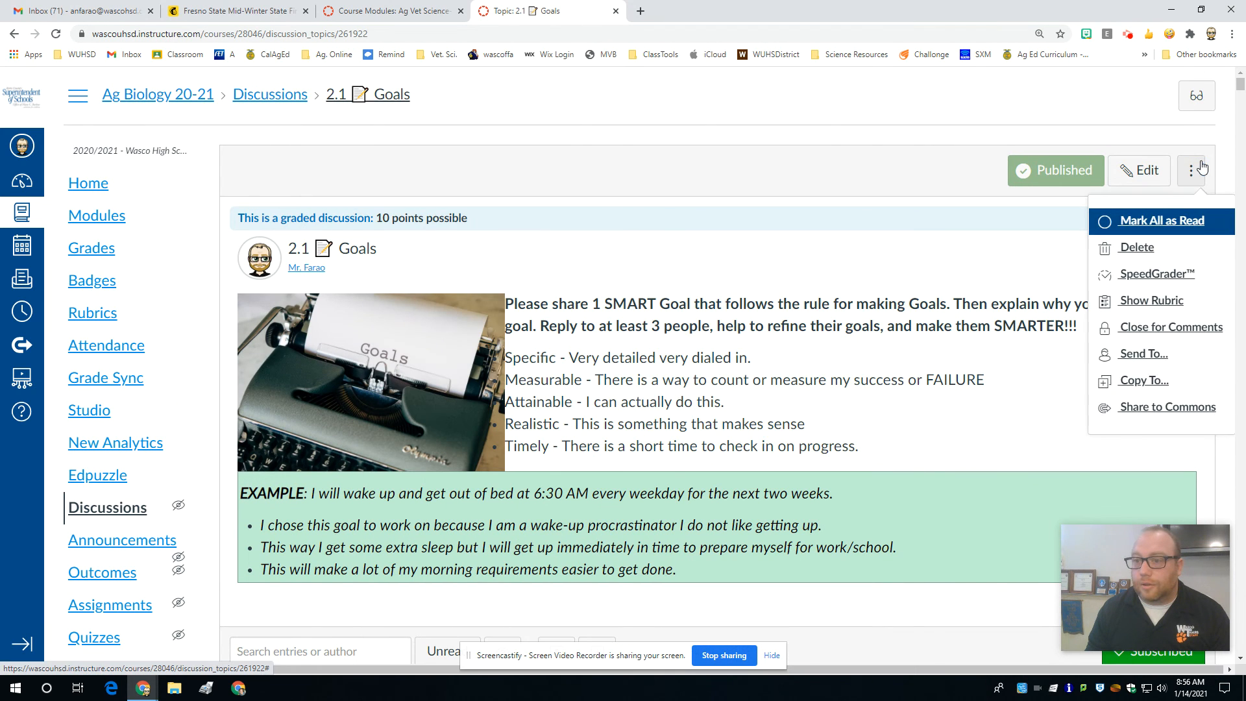
left_click(1149, 270)
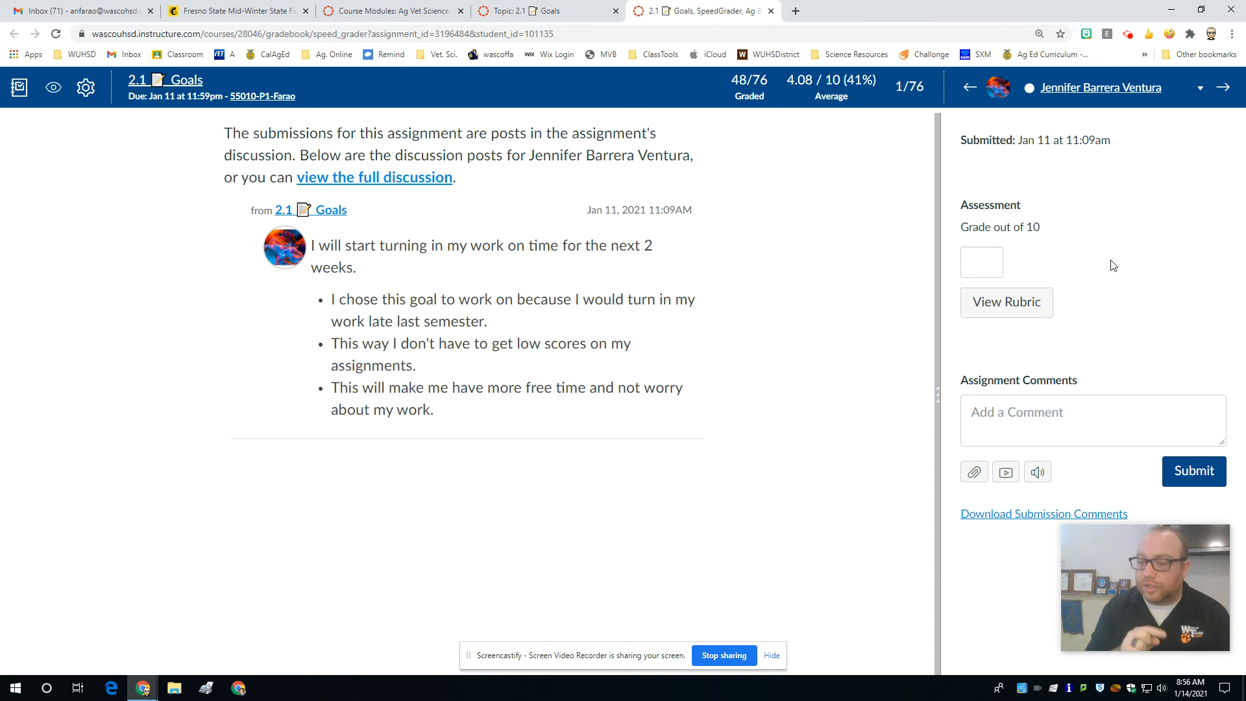
left_click(1007, 302)
- Try rating the post 5 pts Full Marks for sentences, 5 pts Best for responses and 2 pts Best for Extra Credit, and cancel the assessment
left_click(1134, 341)
scroll(1139, 338, "down", 1)
scroll(1139, 338, "down", 2)
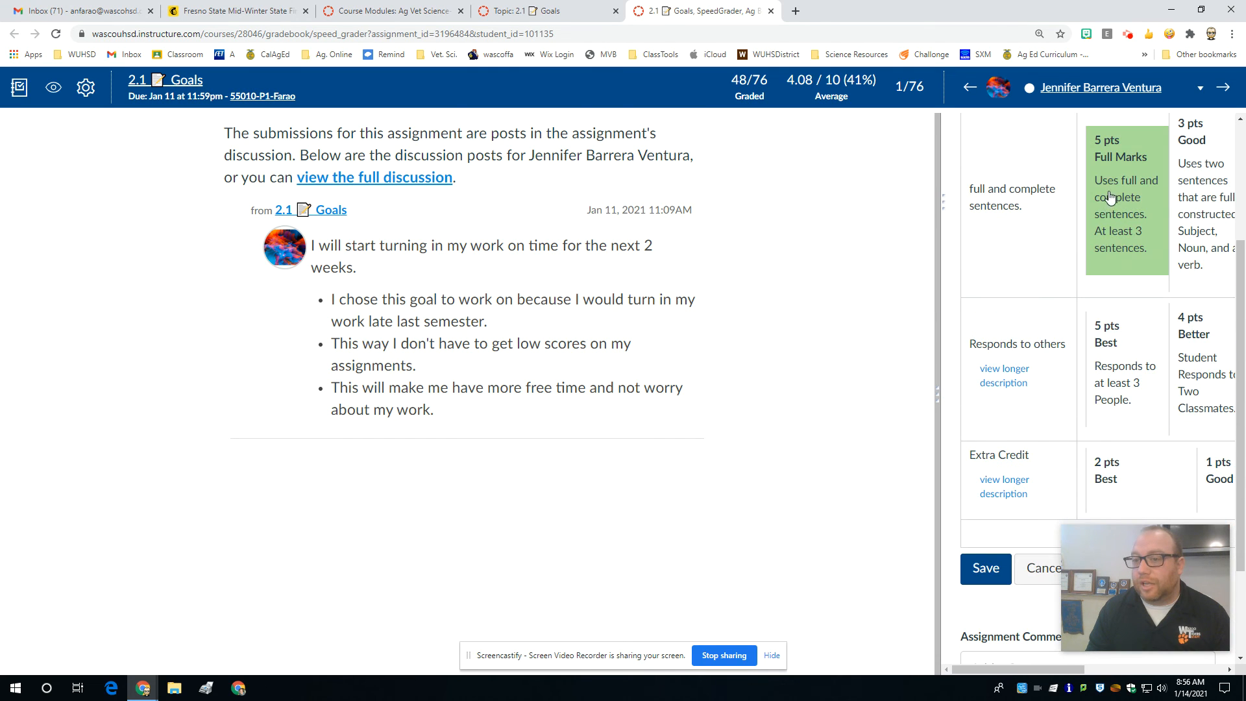
left_click(1122, 363)
left_click(1107, 467)
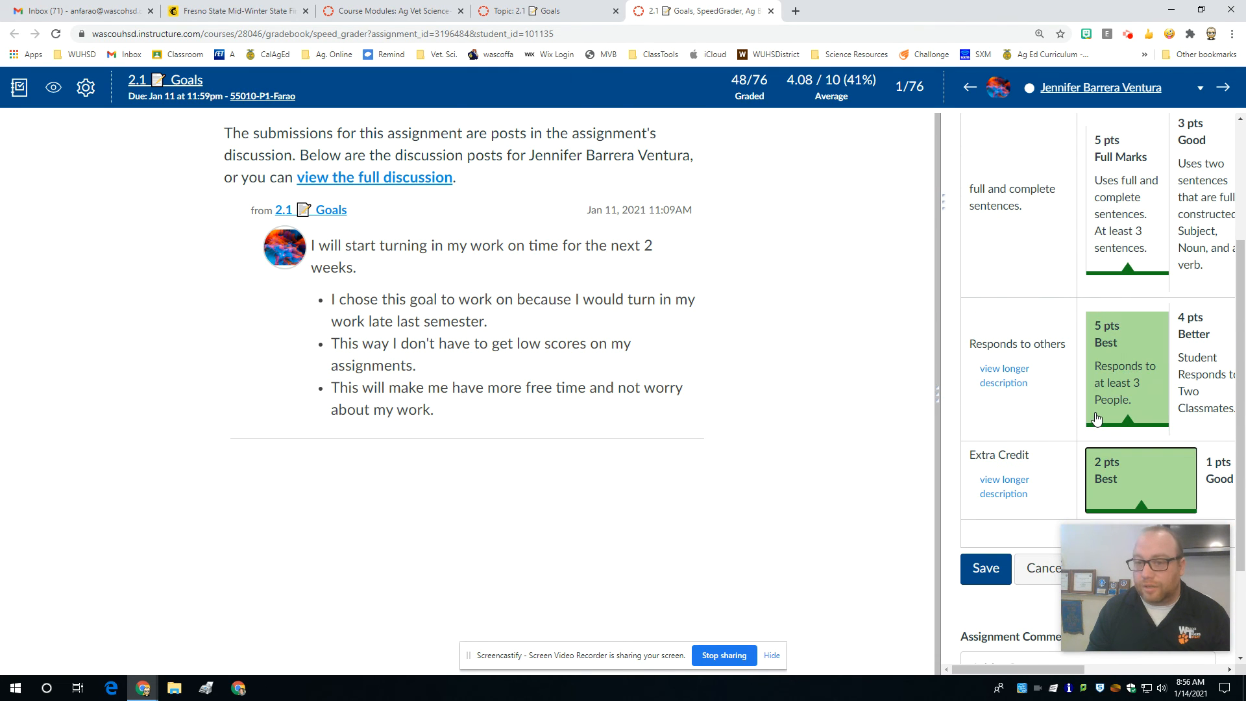
scroll(1097, 421, "down", 2)
left_click(1054, 448)
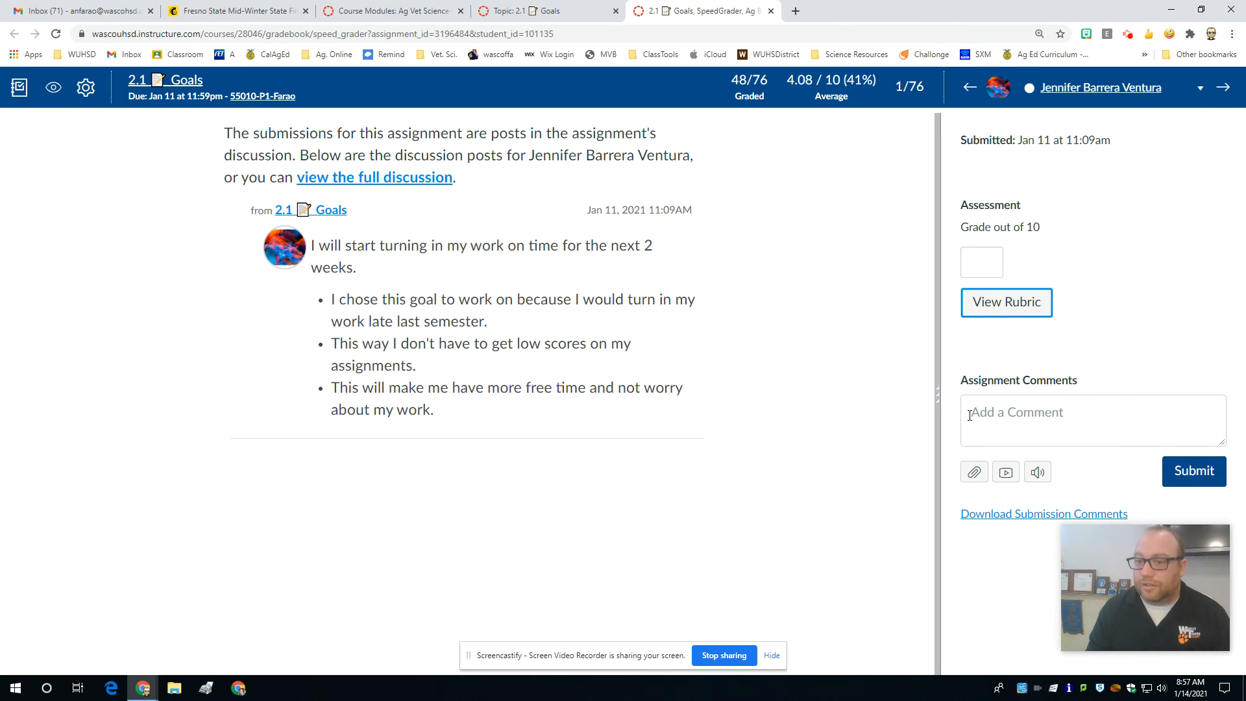
- Widen the grading area to about half the window and reopen the rubric to look through all its ratings
left_click_drag(940, 399, 561, 352)
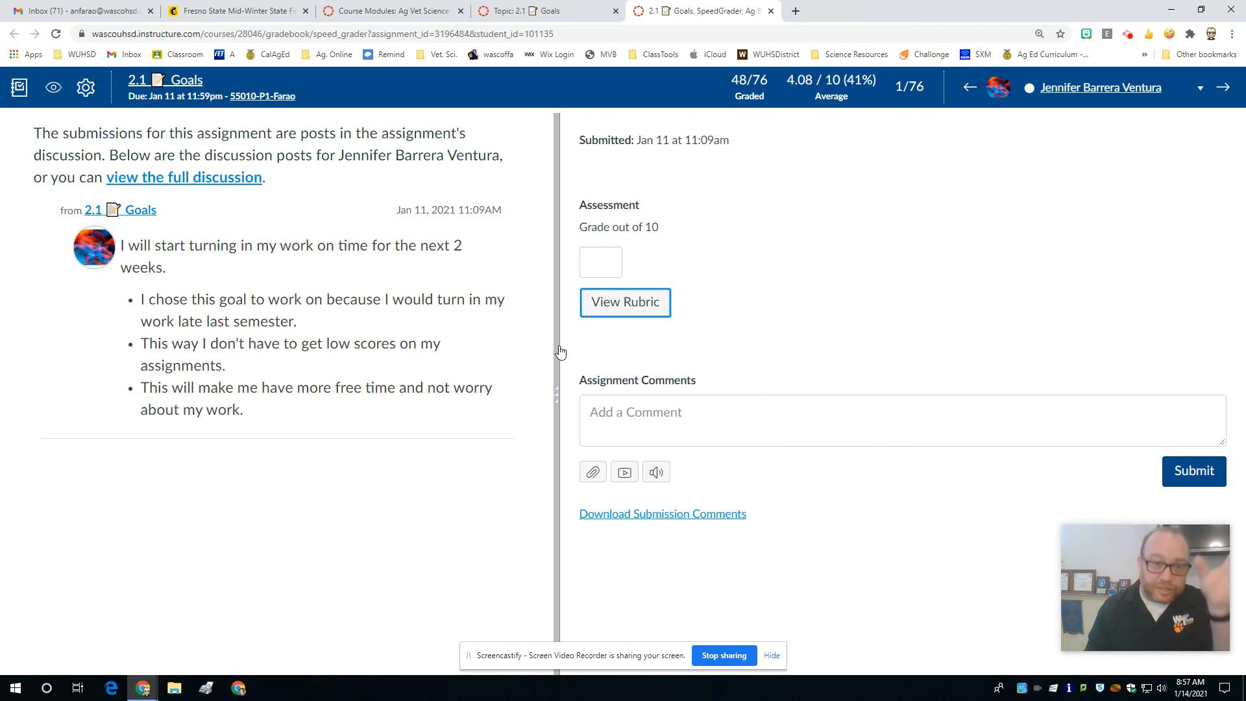
left_click(620, 302)
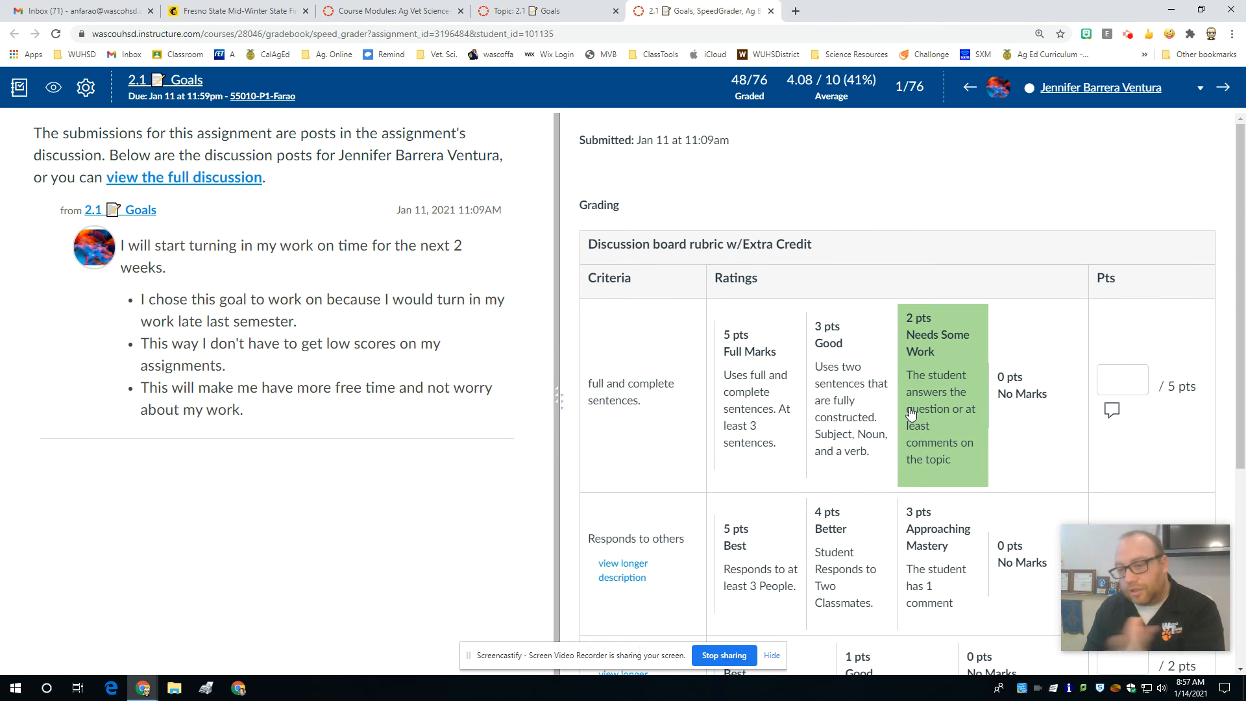
scroll(911, 413, "down", 4)
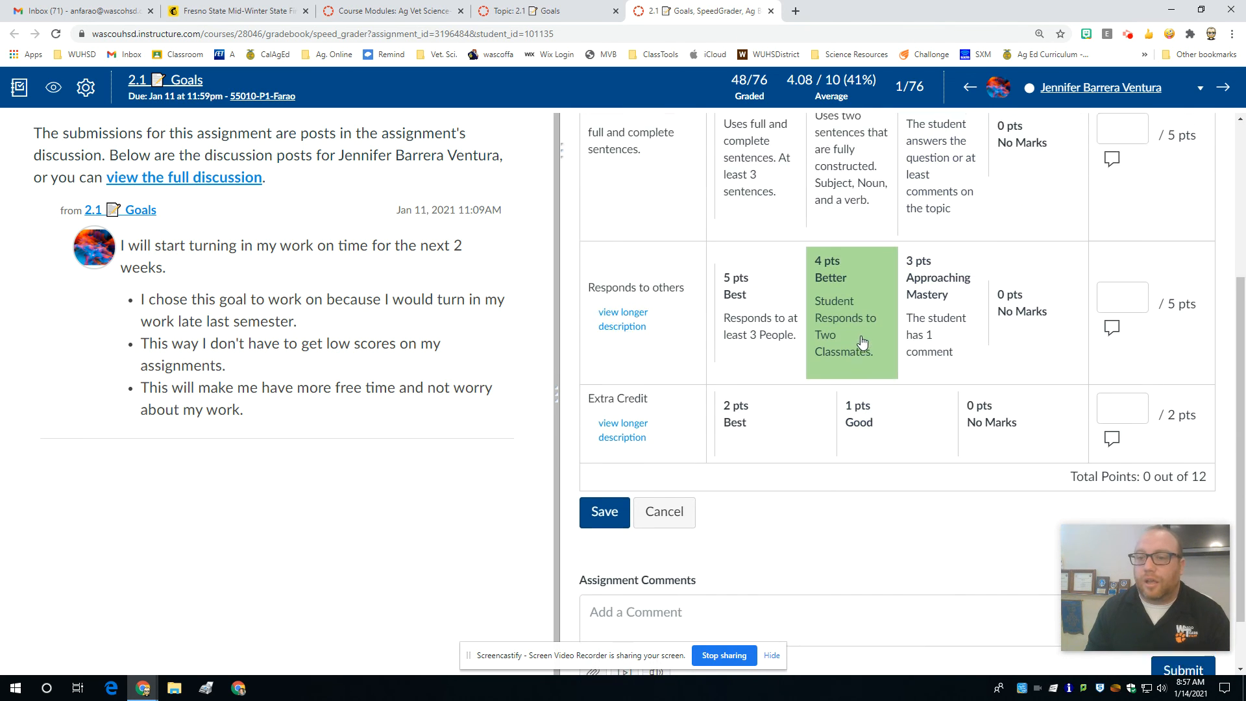
- Open the comment fields for the "full and complete sentences" and "Responds to others" criteria, and enter the overall assignment comment field
scroll(862, 342, "up", 2)
left_click(1111, 280)
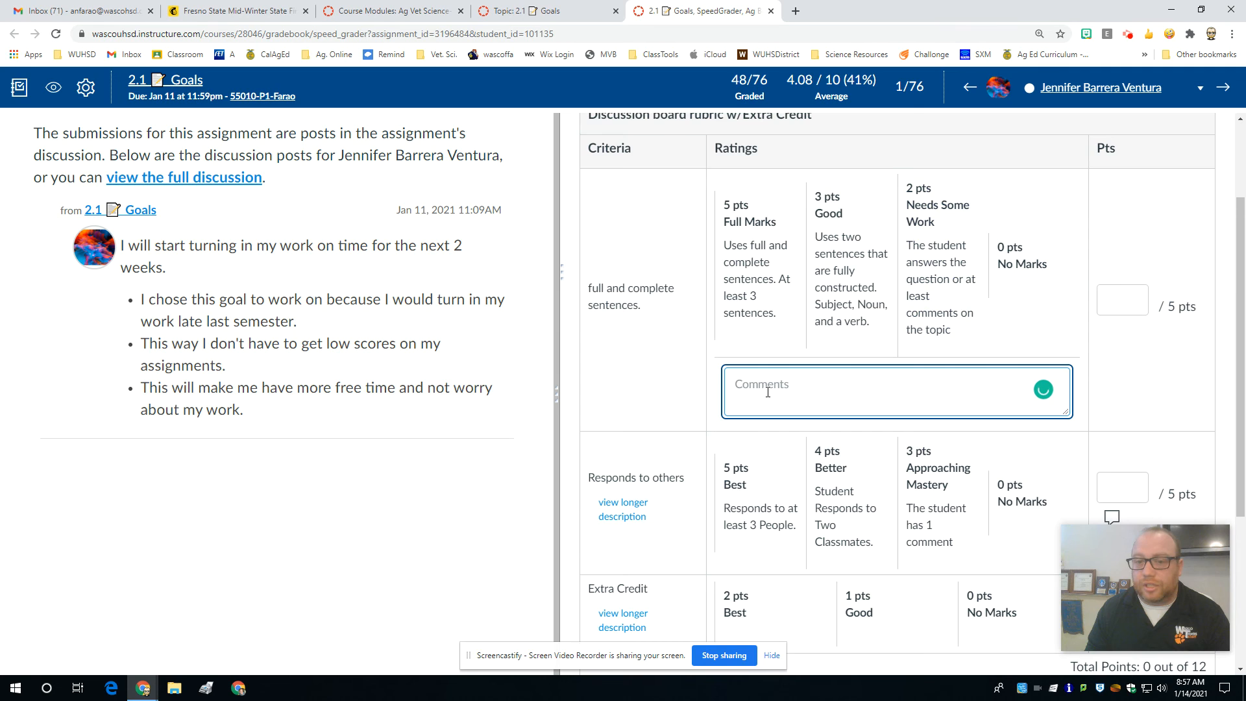
scroll(1009, 386, "down", 3)
left_click(1111, 324)
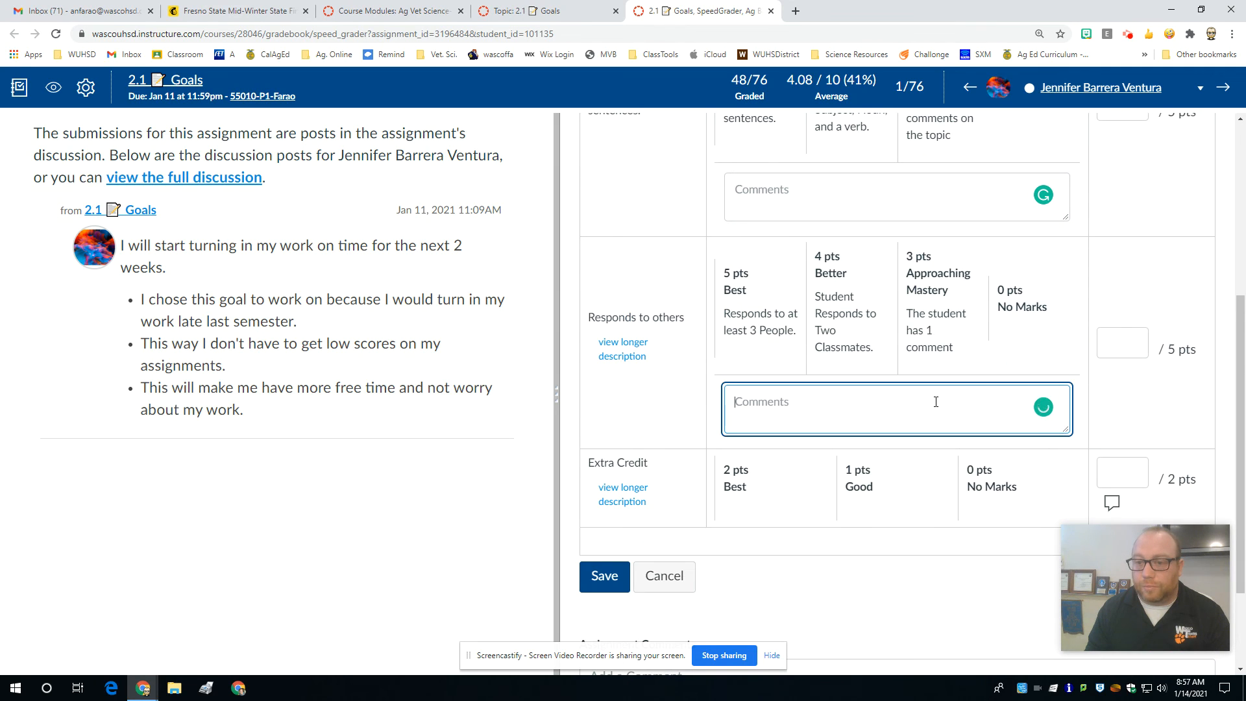
scroll(734, 401, "down", 2)
left_click(587, 558)
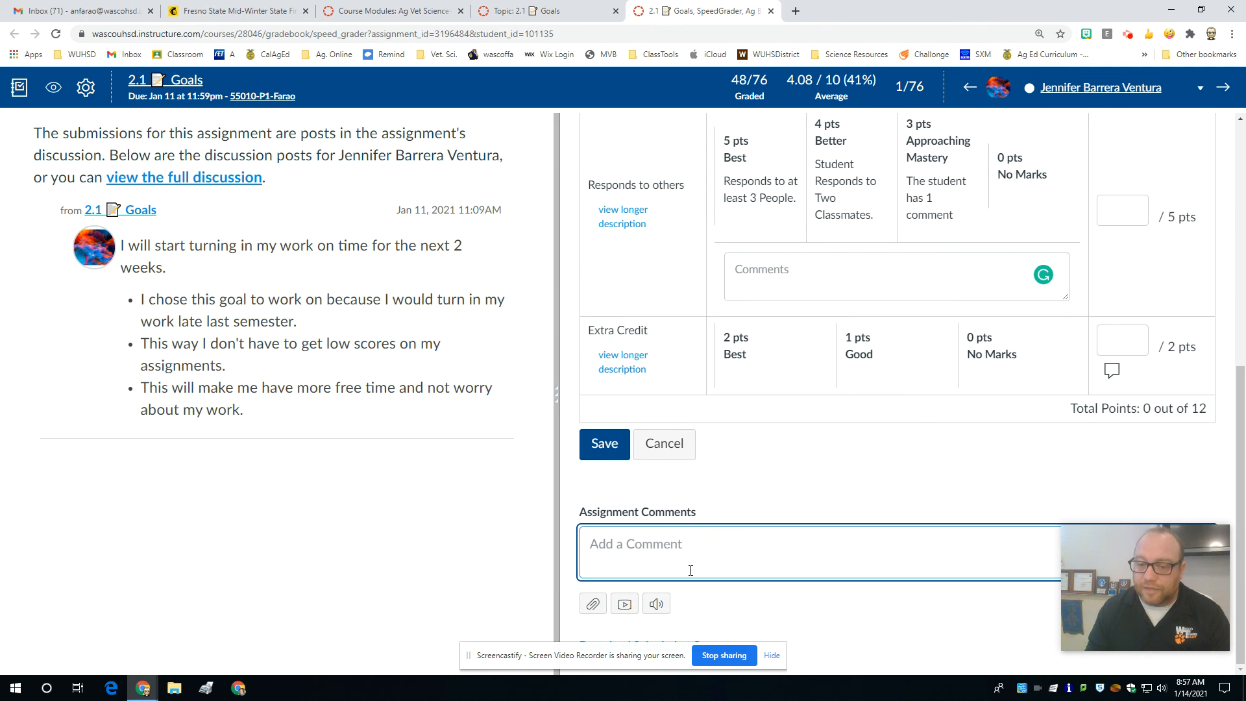
scroll(695, 566, "up", 5)
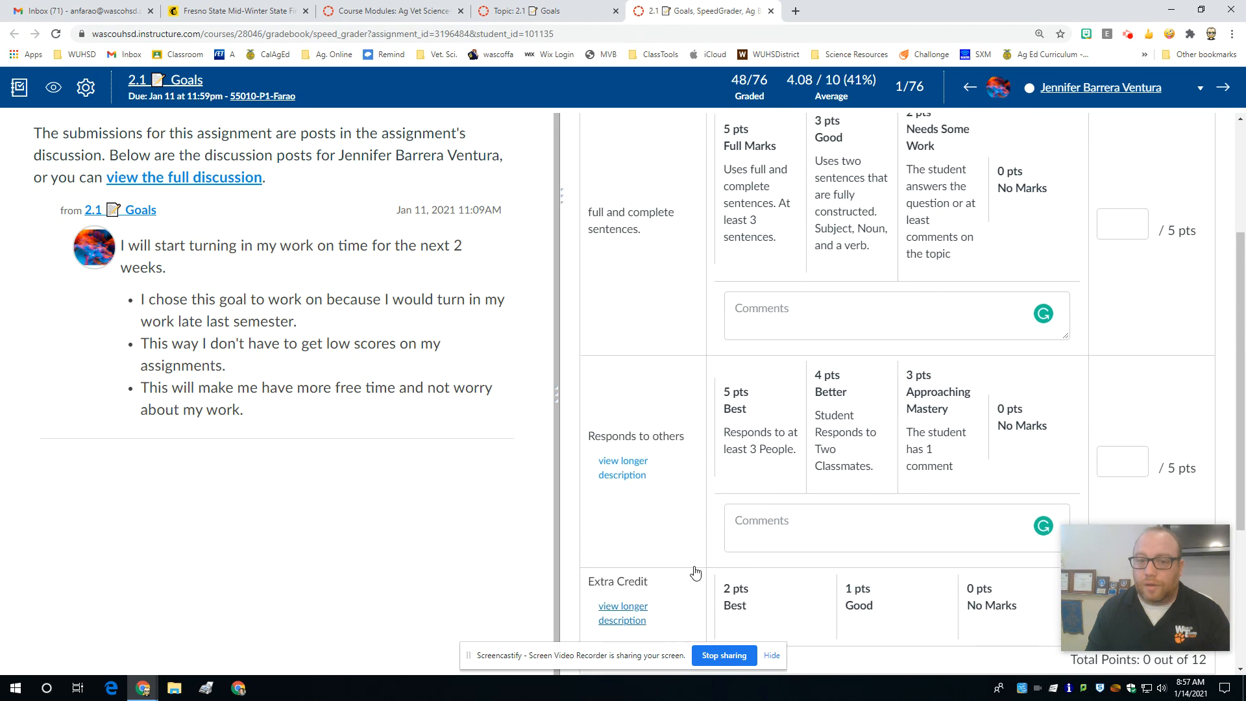
- View the long descriptions of the "Responds to others" and "Extra Credit" criteria, and close the rubric without saving
scroll(706, 481, "down", 3)
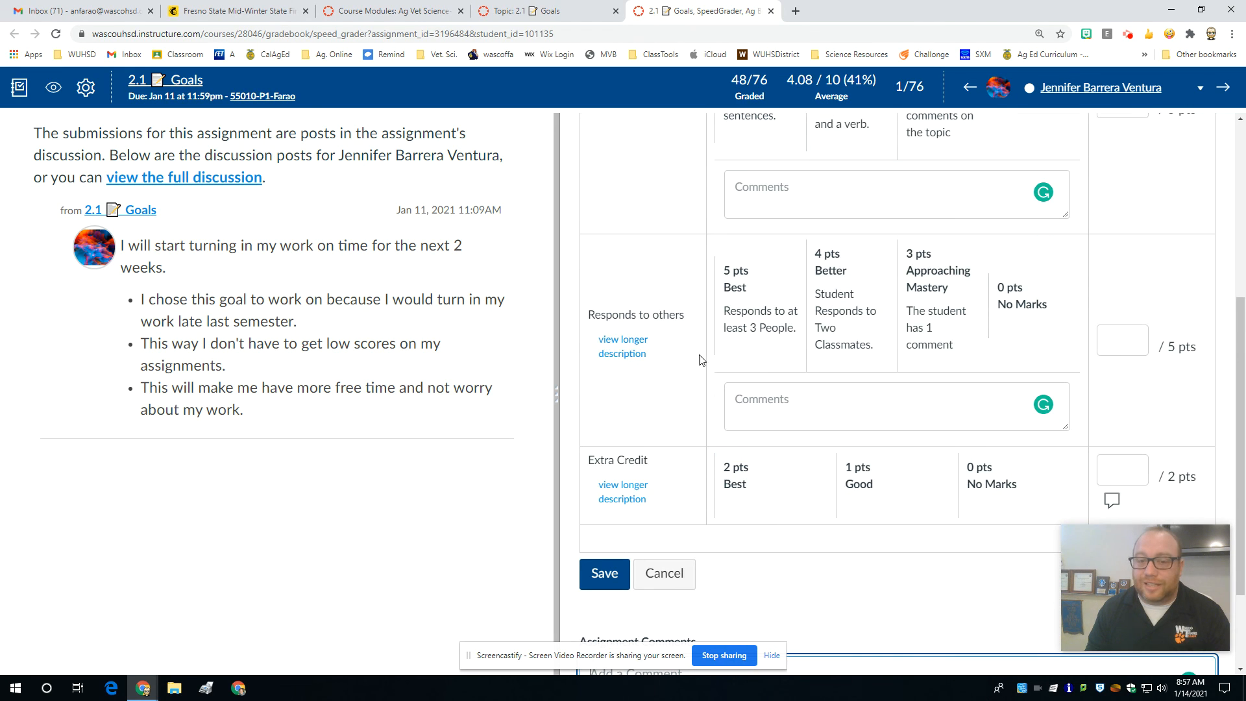
left_click(618, 348)
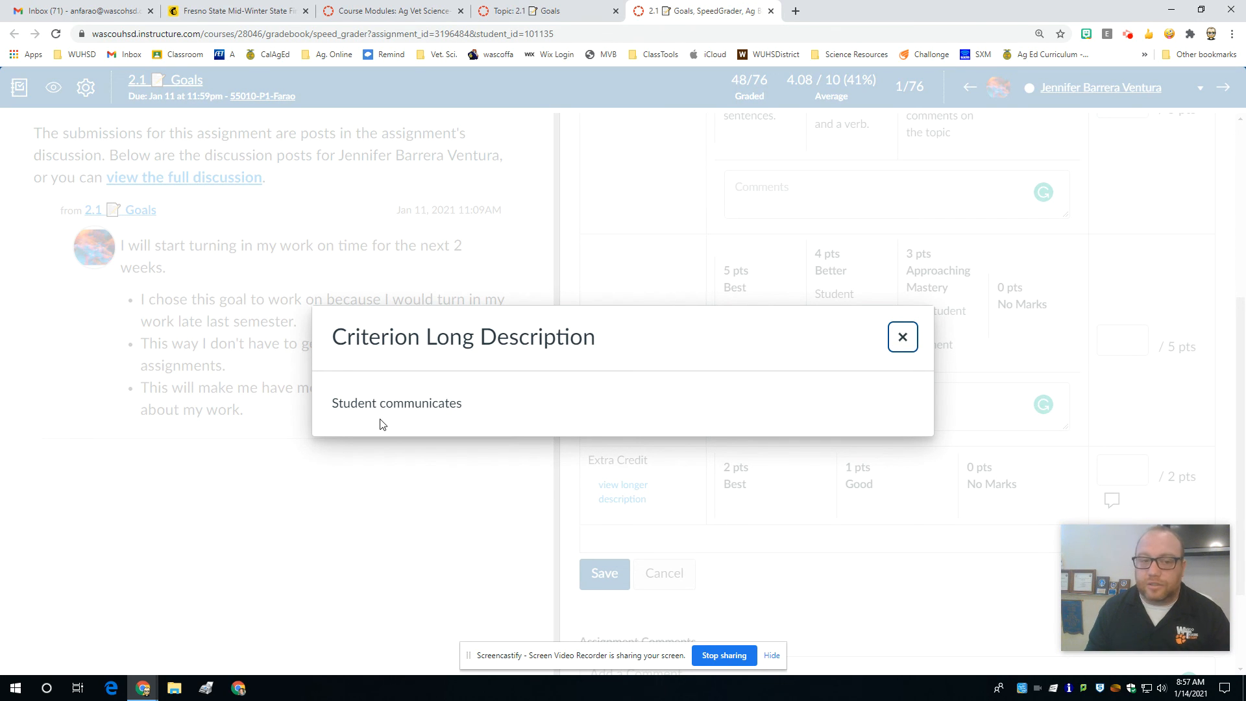
left_click(903, 337)
left_click(616, 497)
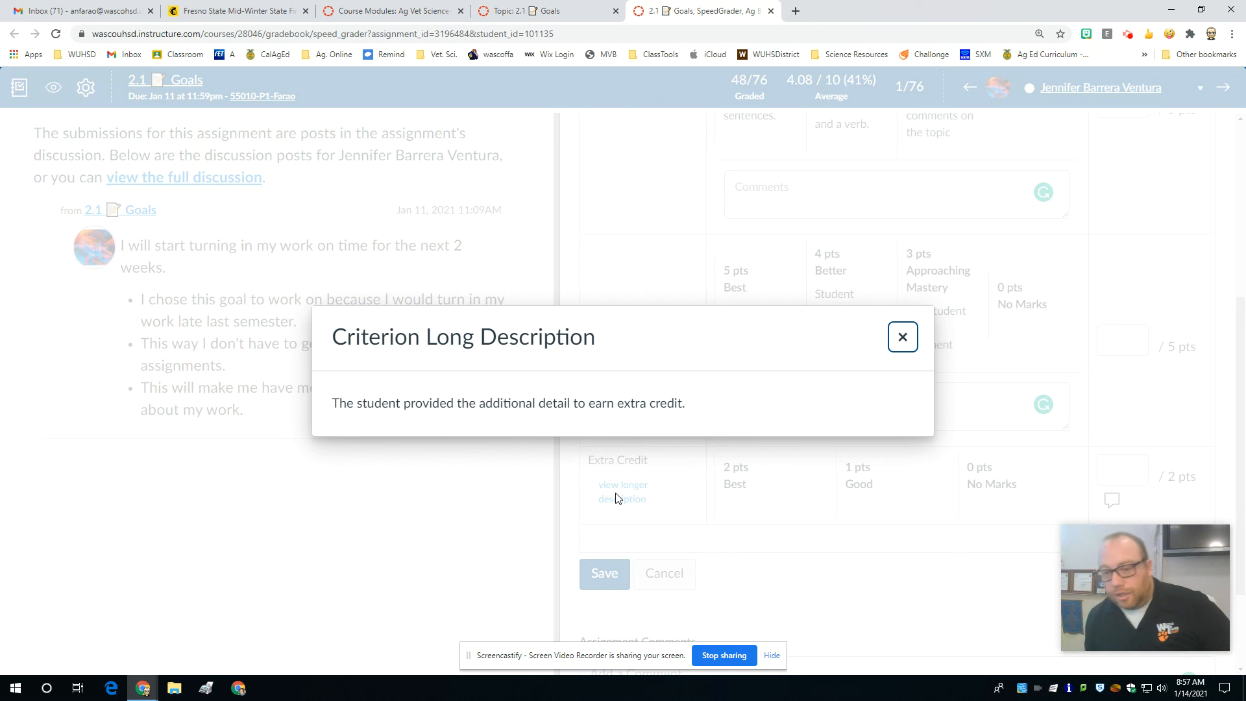
left_click(903, 337)
scroll(768, 331, "up", 1)
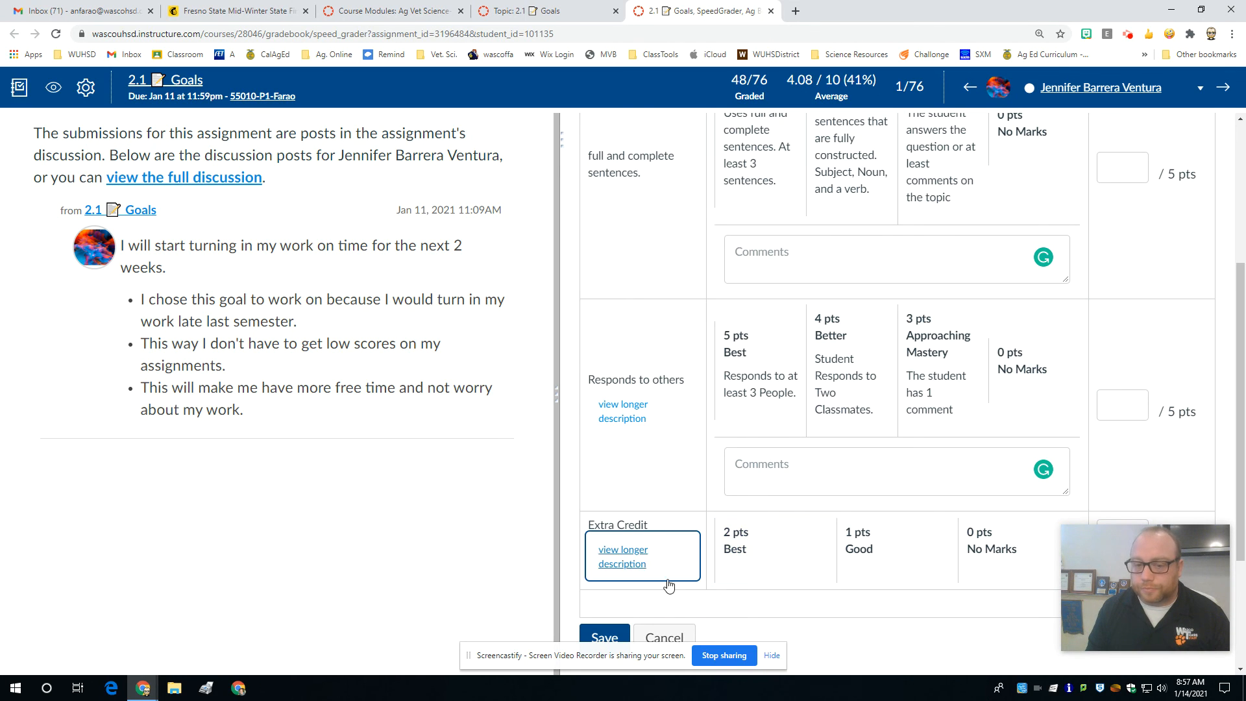
left_click(664, 637)
mouse_move(1108, 550)
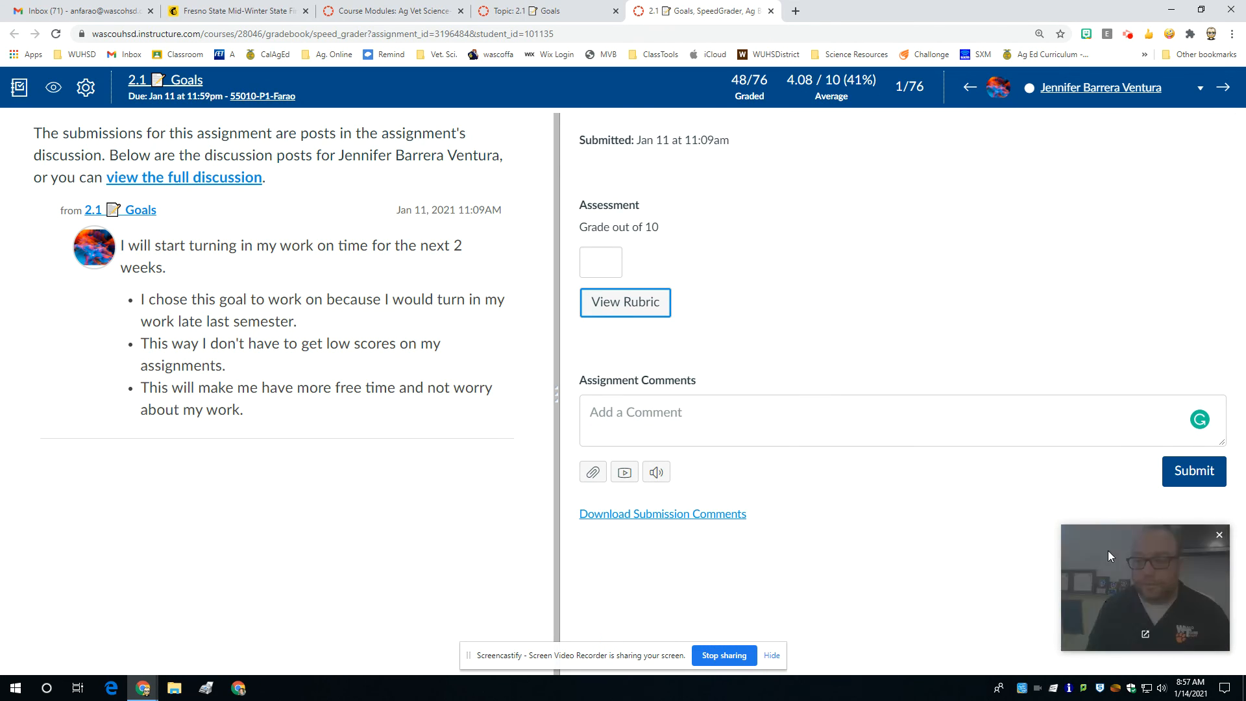